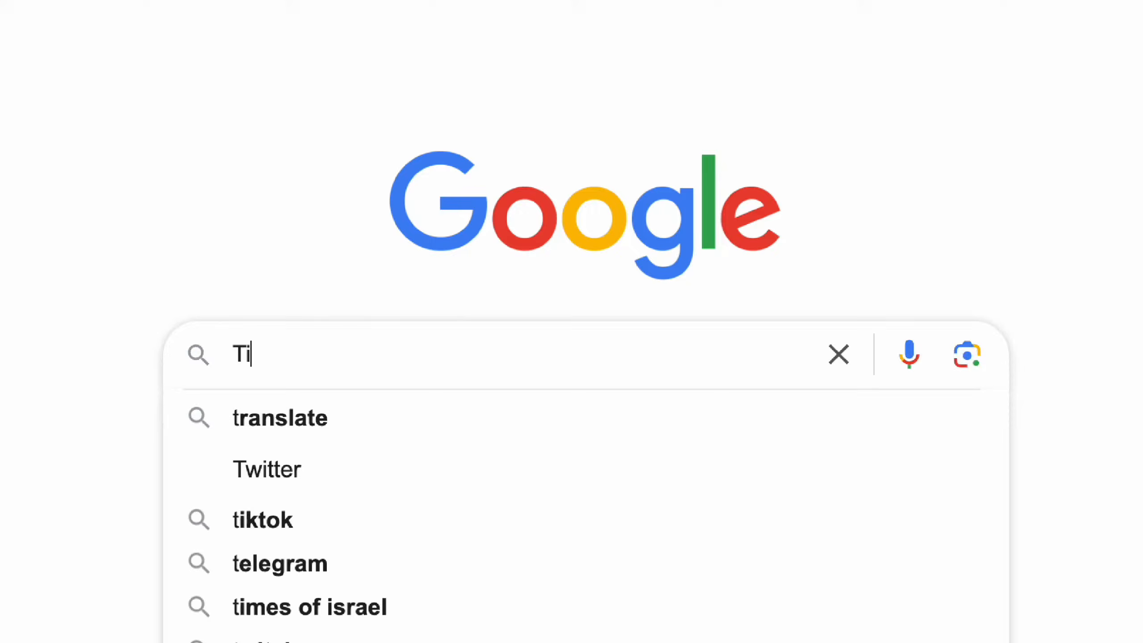
Step: Search Google for "Tiktok ads manager"
{"action": "type", "text": "ktok ads man"}
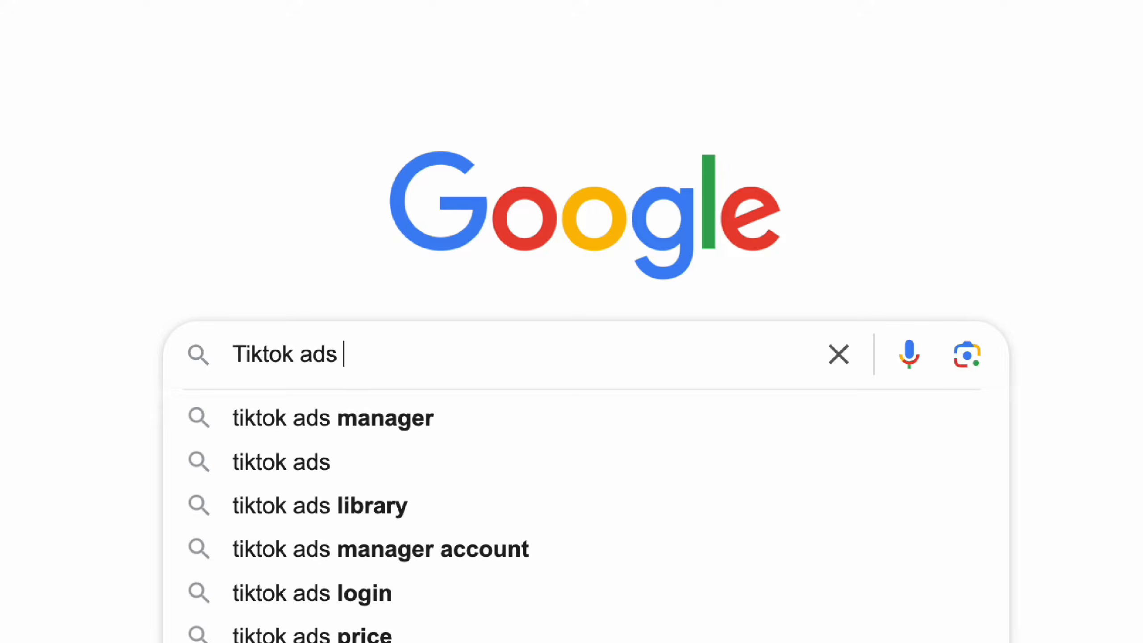
{"action": "type", "text": "ager"}
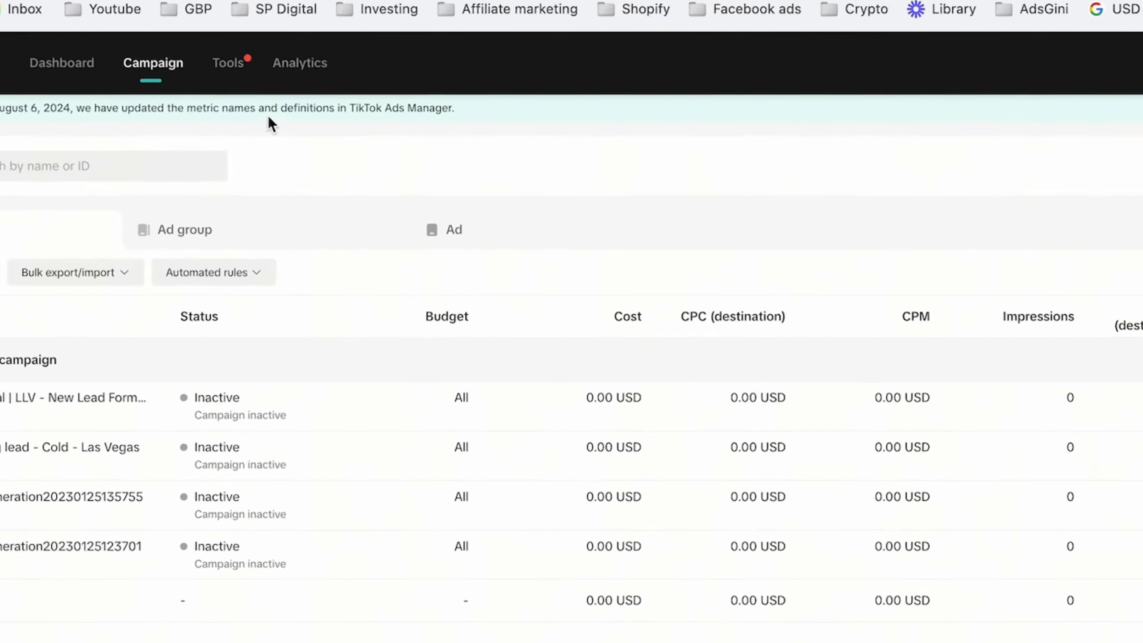
Step: Open Events Manager and start connecting a new data source of type Web
{"action": "mouse_move", "coordinate": [272, 104]}
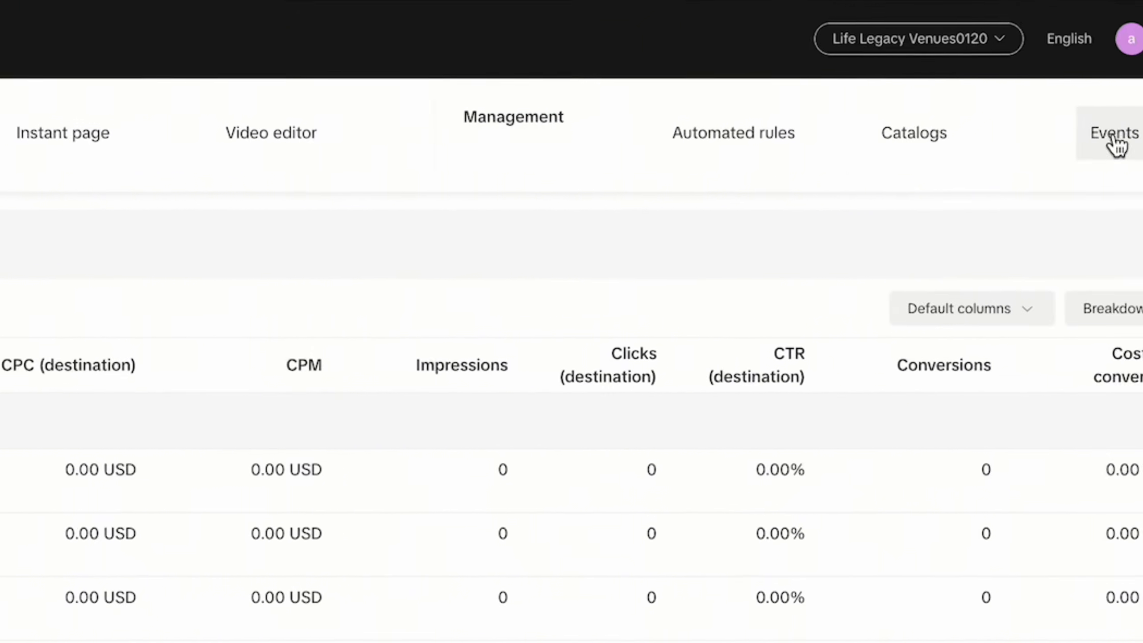
{"action": "left_click", "coordinate": [1113, 135]}
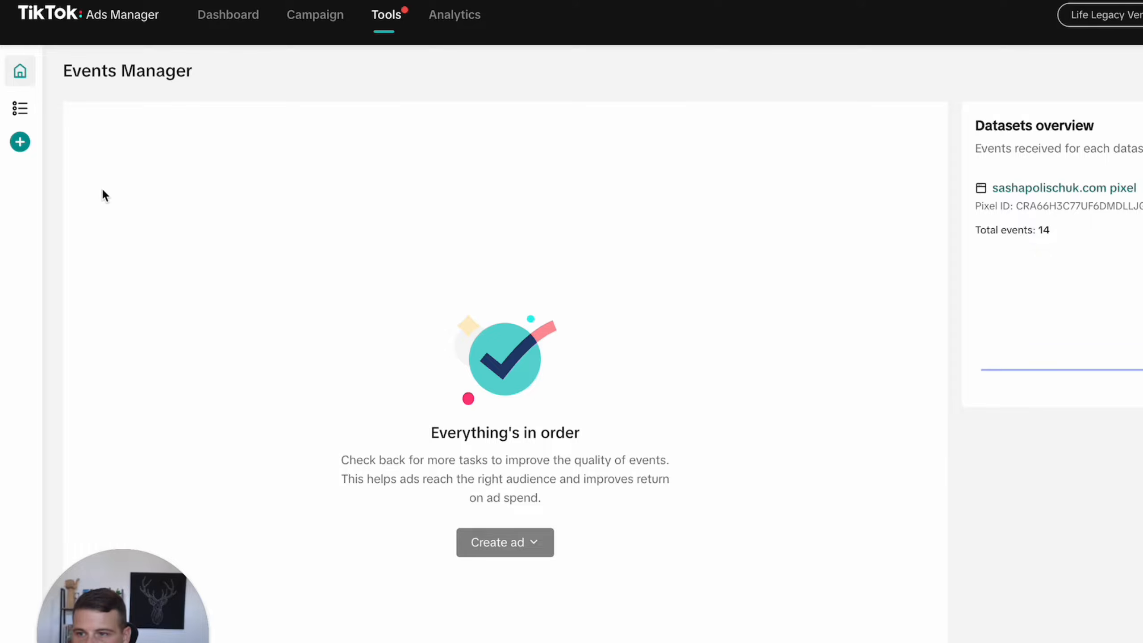
{"action": "mouse_move", "coordinate": [23, 145]}
{"action": "left_click", "coordinate": [79, 145]}
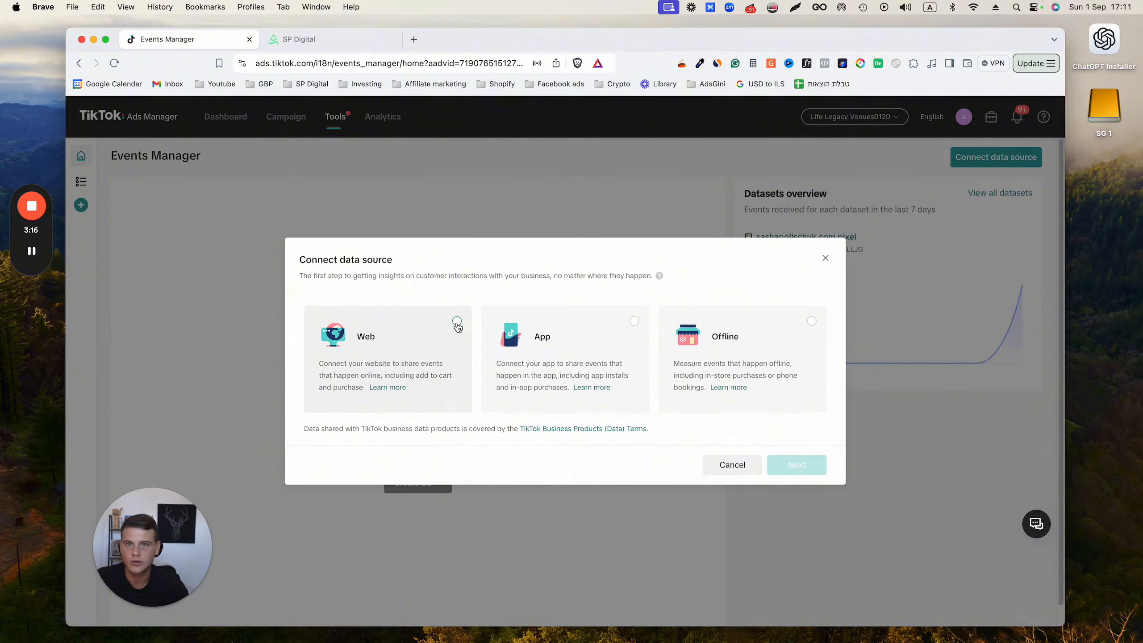
{"action": "left_click", "coordinate": [457, 323]}
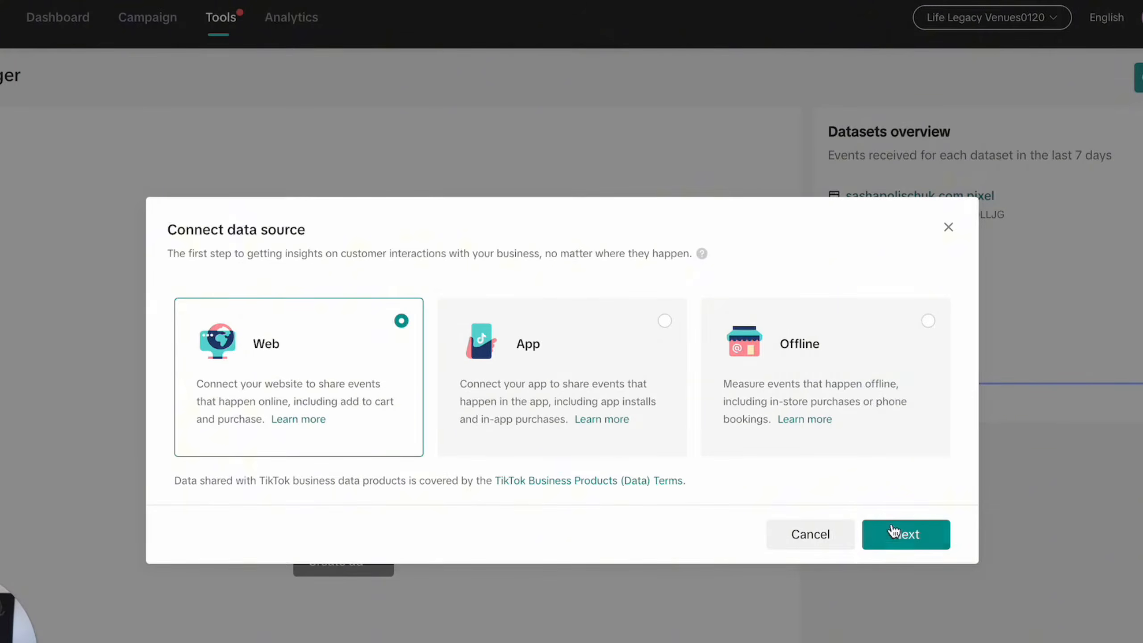
{"action": "left_click", "coordinate": [893, 531]}
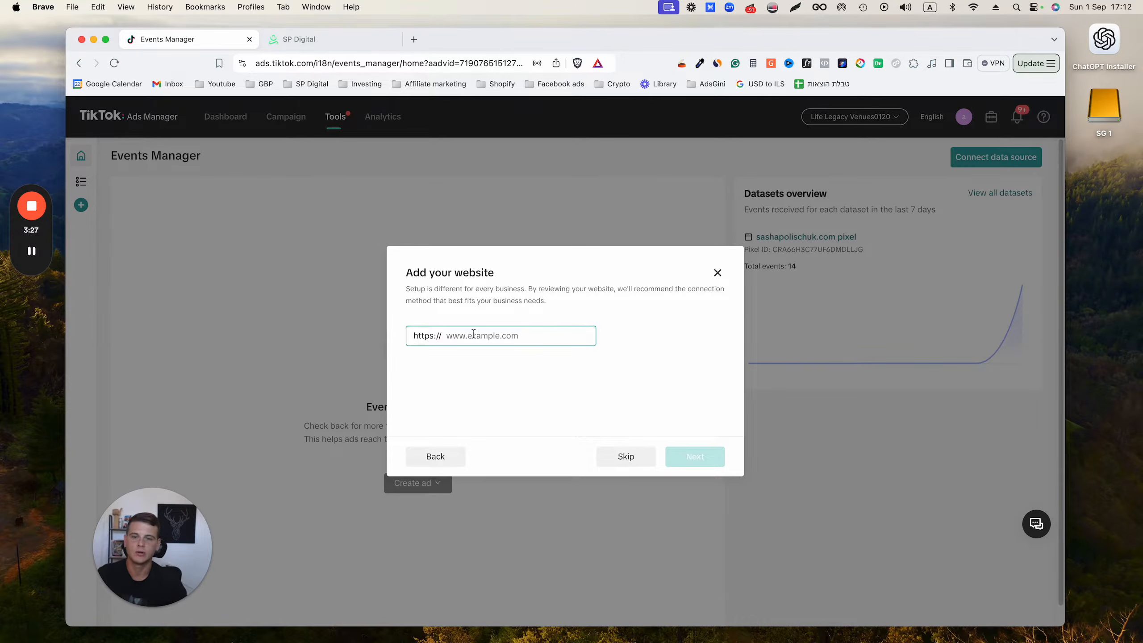
Step: Add sashapolischuk.com as the website to connect and continue to the connection methods
{"action": "type", "text": "sas"}
{"action": "type", "text": "hapo"}
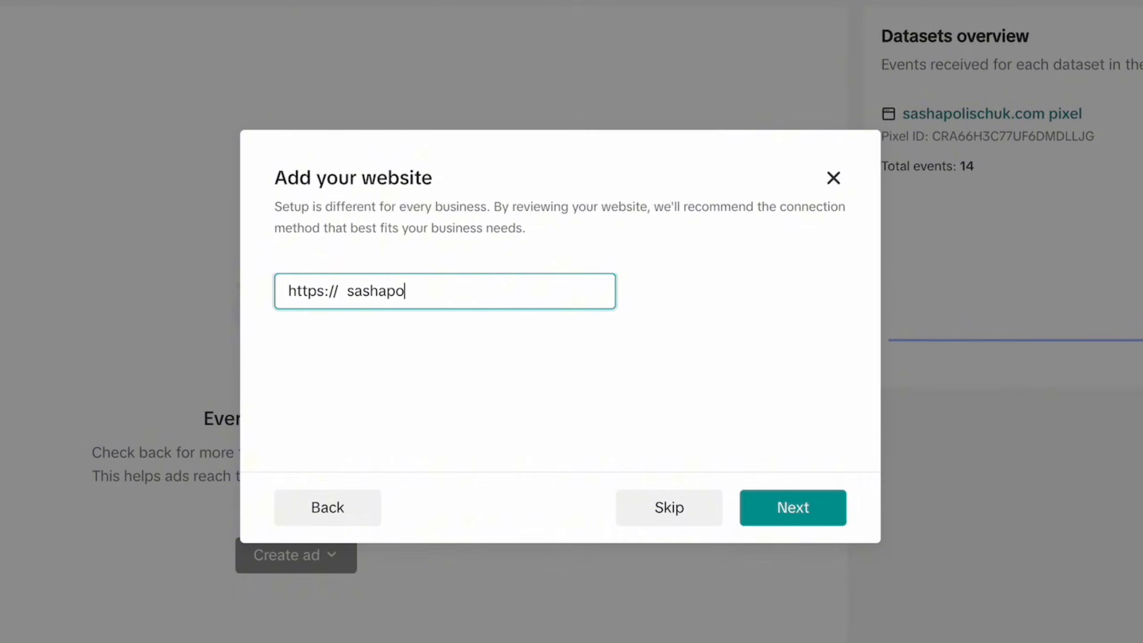
{"action": "type", "text": "lischuk.com"}
{"action": "left_click", "coordinate": [812, 512]}
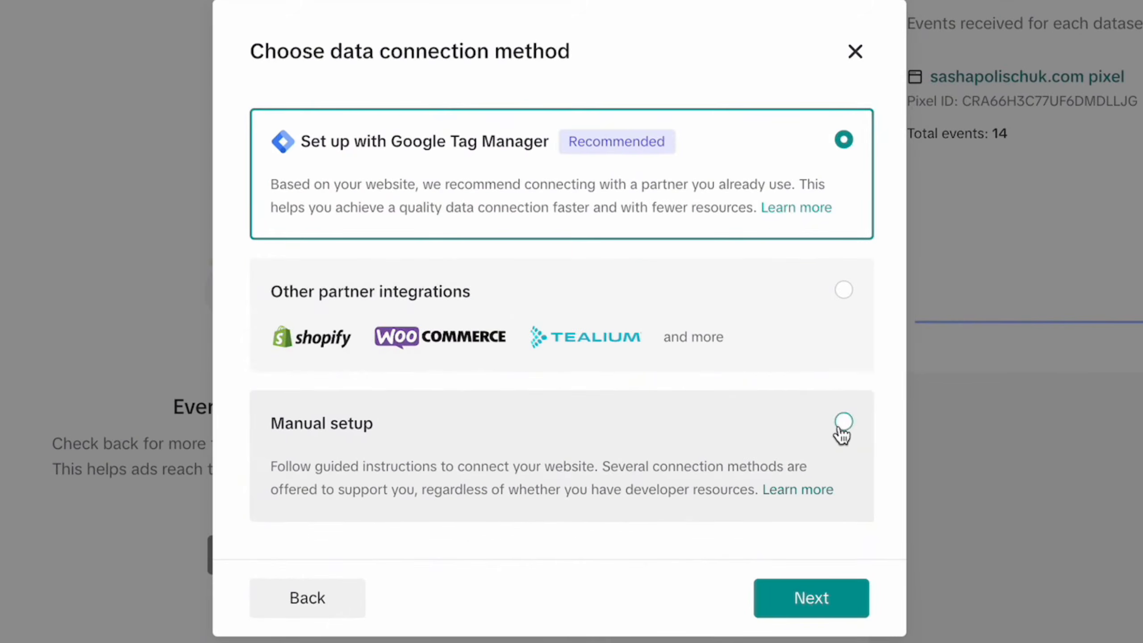
Step: Choose Manual setup with TikTok Pixel only as the data connection method
{"action": "left_click", "coordinate": [840, 428]}
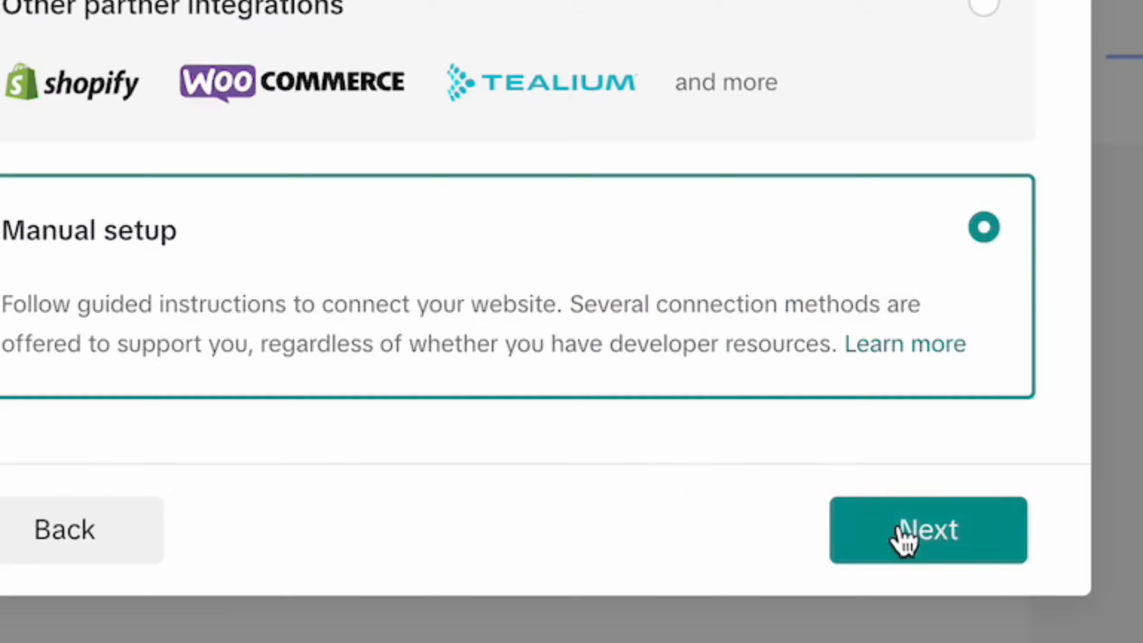
{"action": "left_click", "coordinate": [792, 605]}
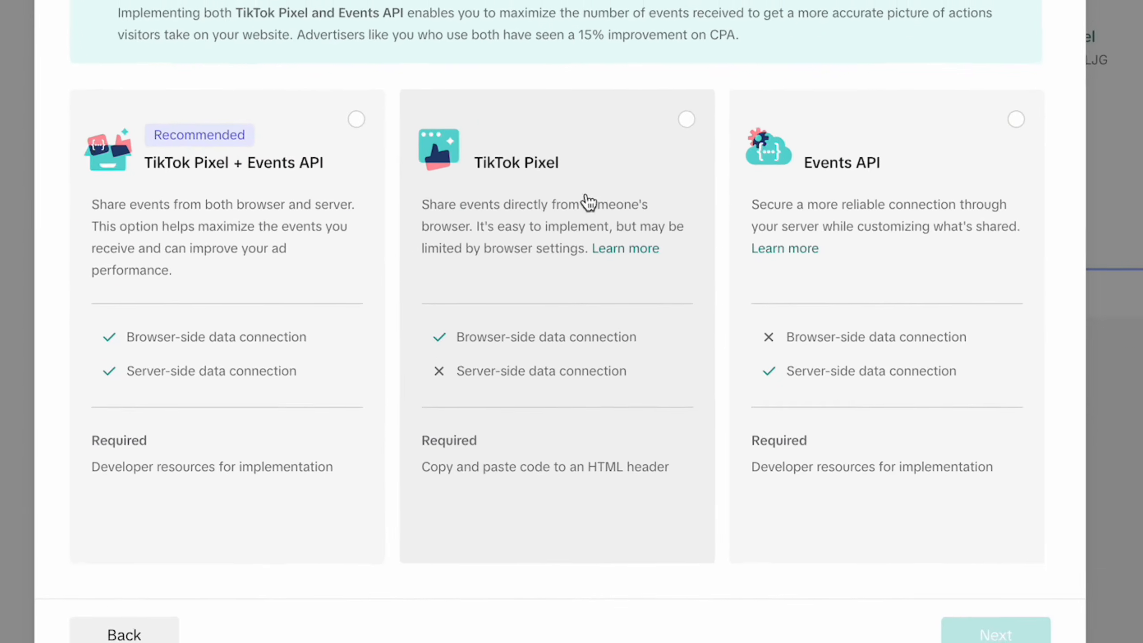
{"action": "left_click", "coordinate": [688, 114]}
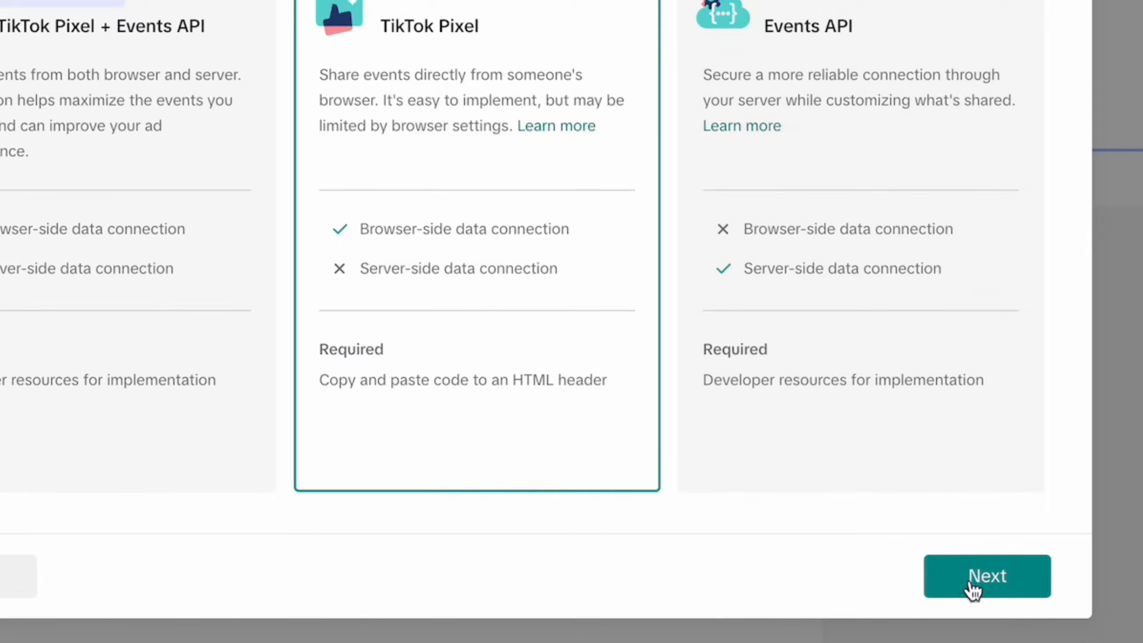
{"action": "left_click", "coordinate": [998, 636]}
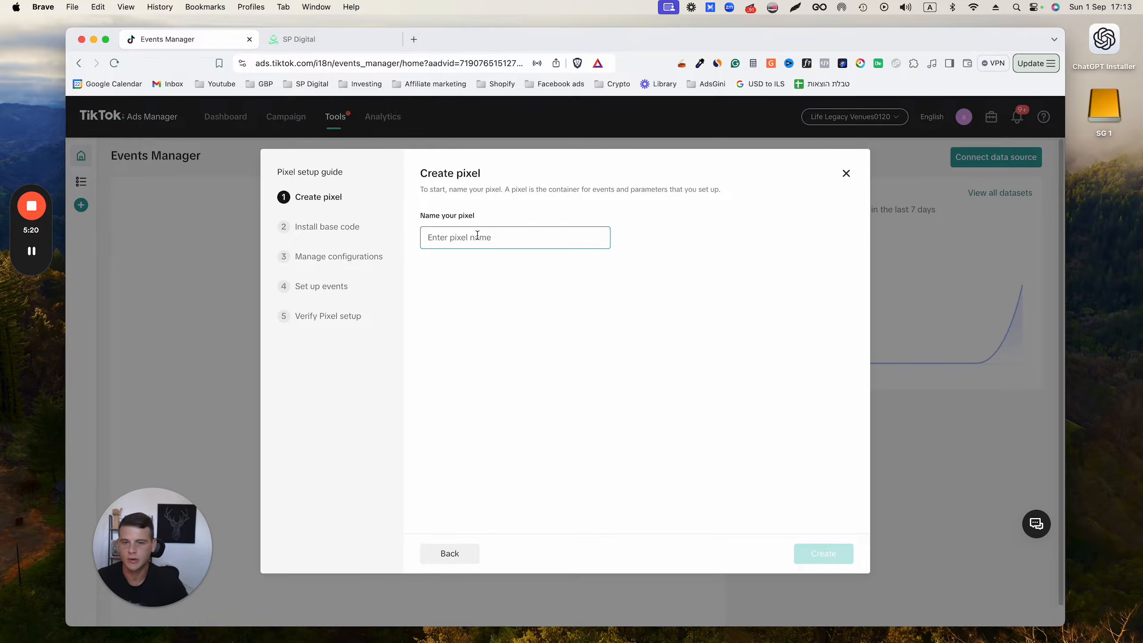
Step: Create the pixel with the name "Youtube d"
{"action": "type", "text": "Youtub"}
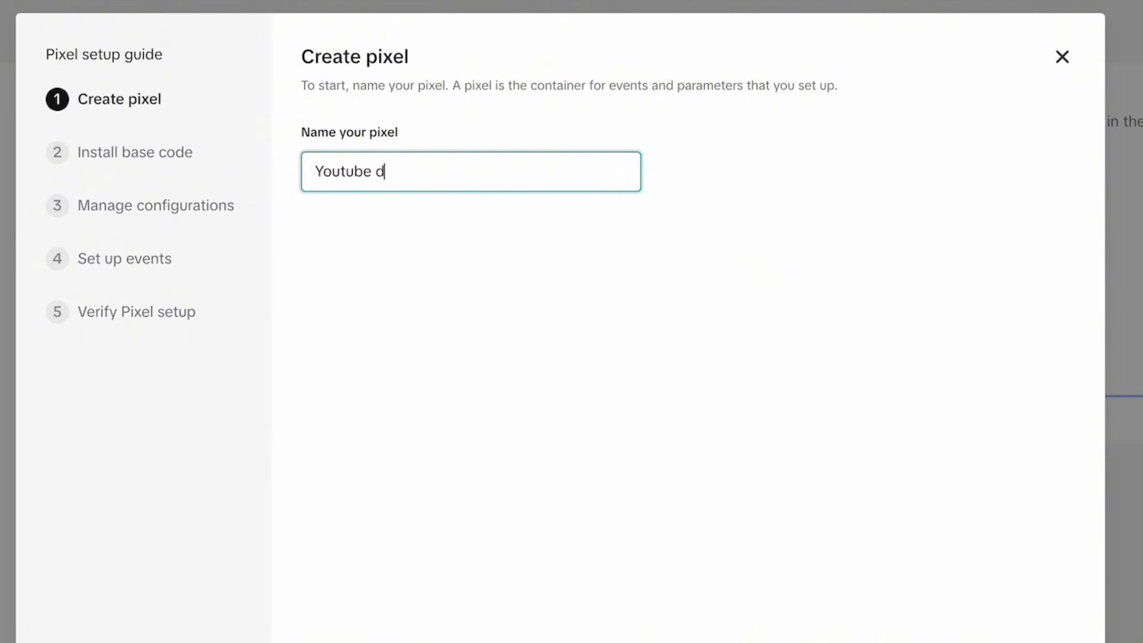
{"action": "type", "text": "e d"}
{"action": "left_click", "coordinate": [995, 567]}
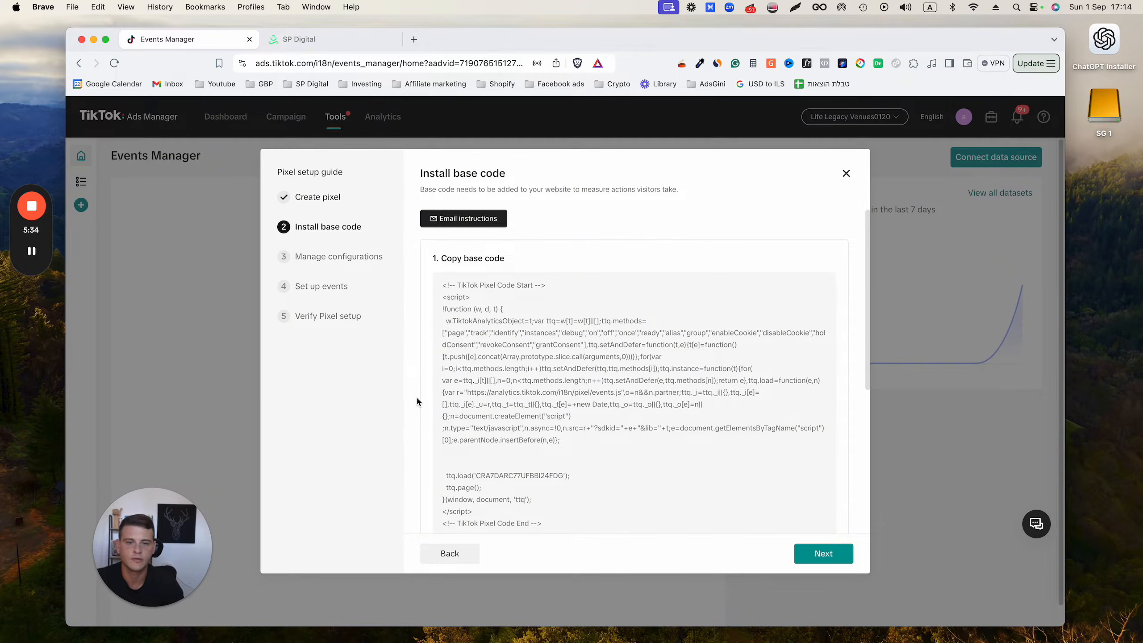
Step: Switch to the SP Digital funnel builder, paste the TikTok base code below the Meta Pixel code in the 2-step funnel's head tracking code, and save
{"action": "mouse_move", "coordinate": [591, 390]}
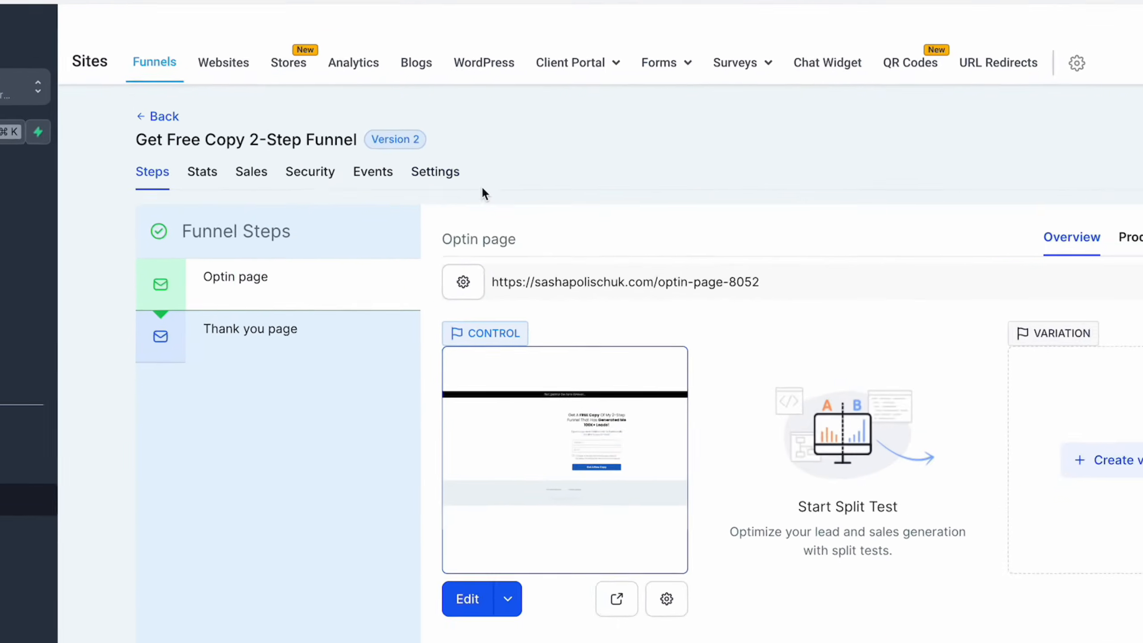
{"action": "left_click", "coordinate": [455, 176]}
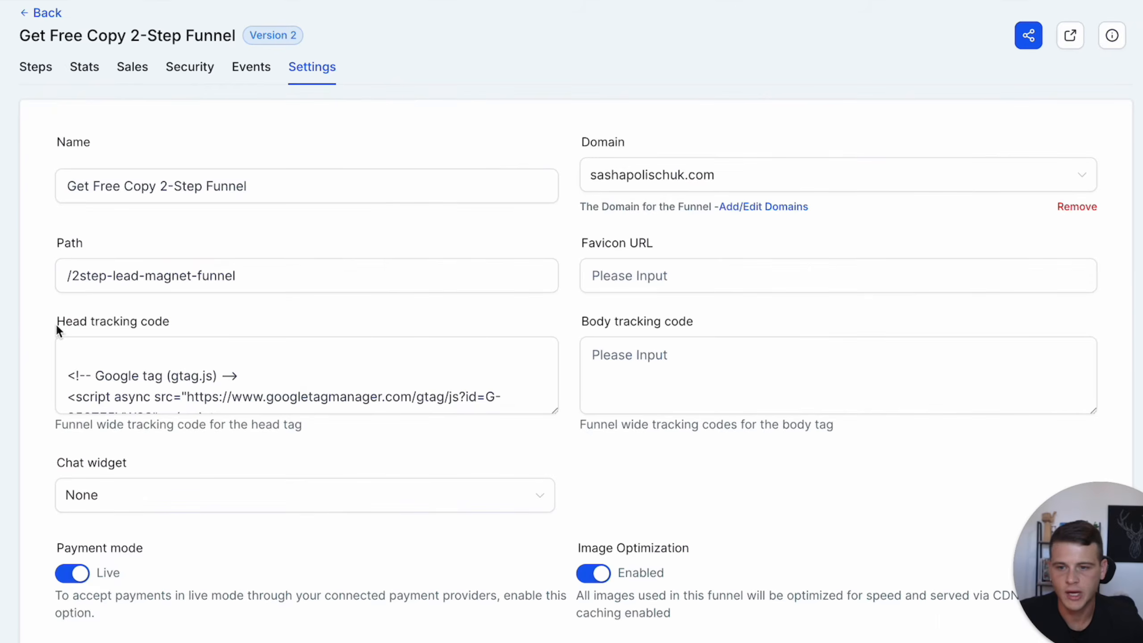
{"action": "left_click_drag", "start_coordinate": [55, 323], "coordinate": [86, 324]}
{"action": "left_click", "coordinate": [44, 325]}
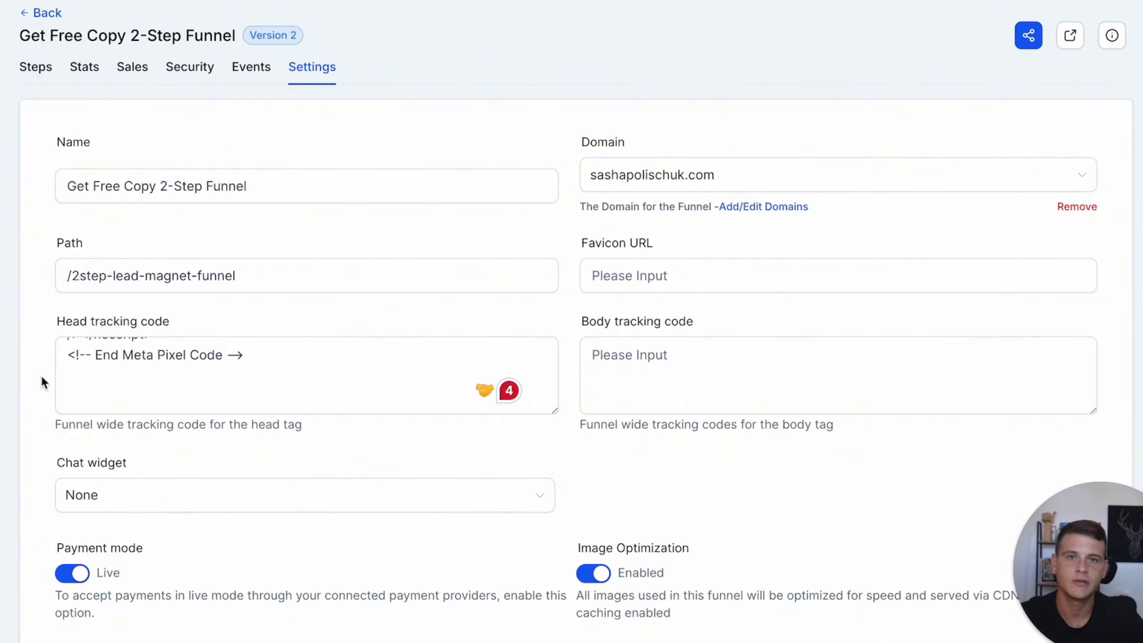
{"action": "left_click", "coordinate": [86, 383]}
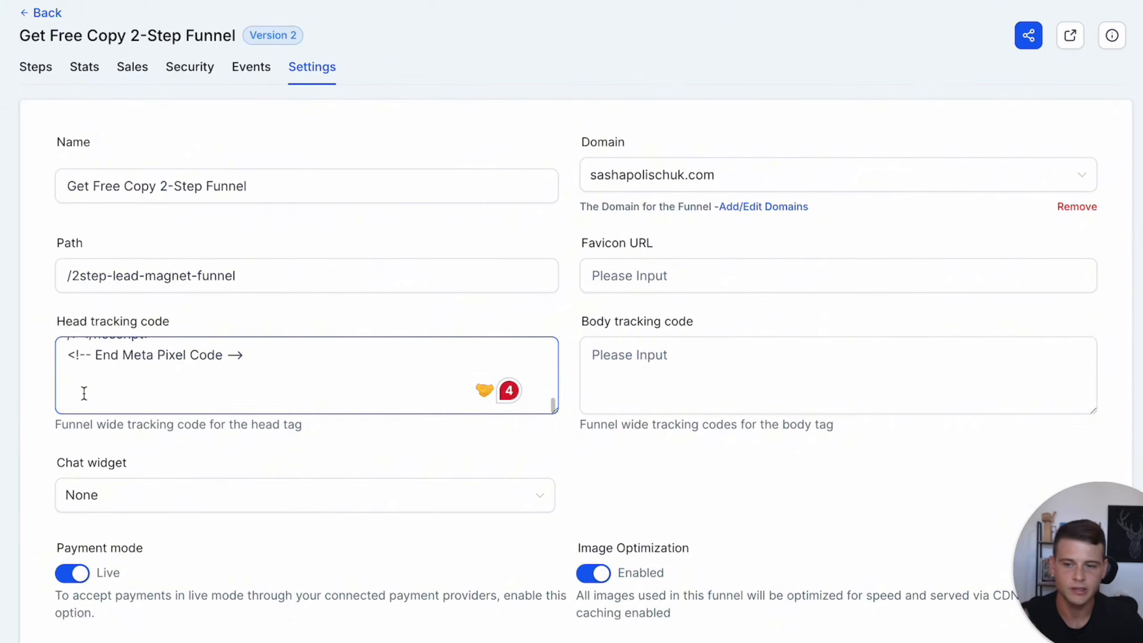
{"action": "key", "text": "ctrl+v"}
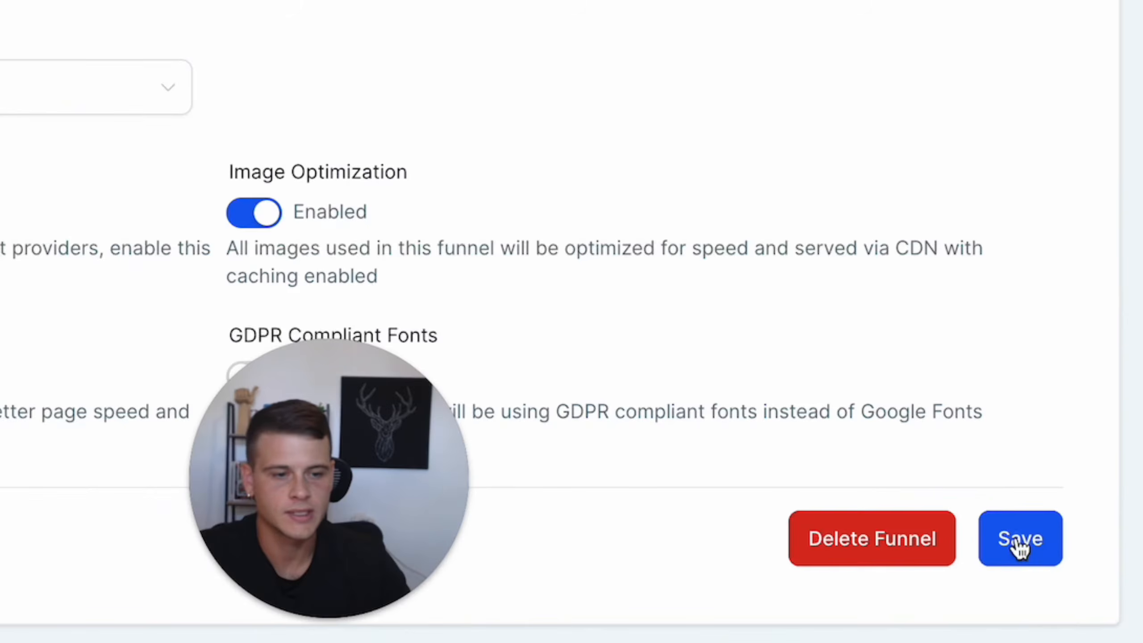
{"action": "left_click", "coordinate": [1064, 589]}
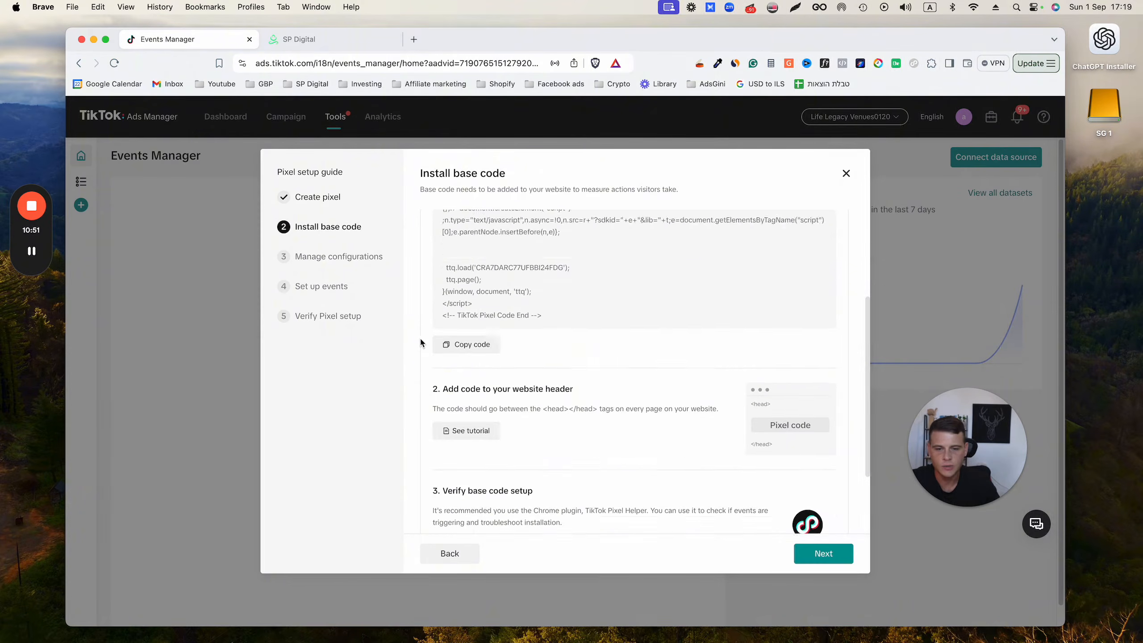
Step: Back in the TikTok pixel setup, open the Pixel Helper installation and proceed to the pixel's configuration settings
{"action": "scroll", "coordinate": [420, 336], "scroll_direction": "down", "scroll_amount": 2}
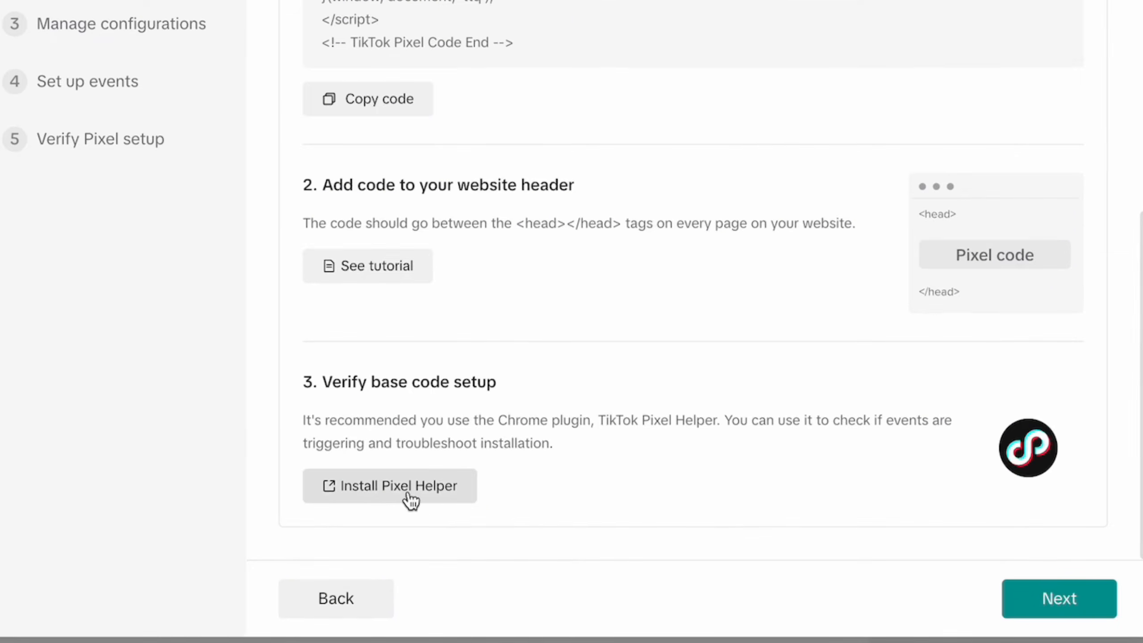
{"action": "left_click", "coordinate": [421, 508]}
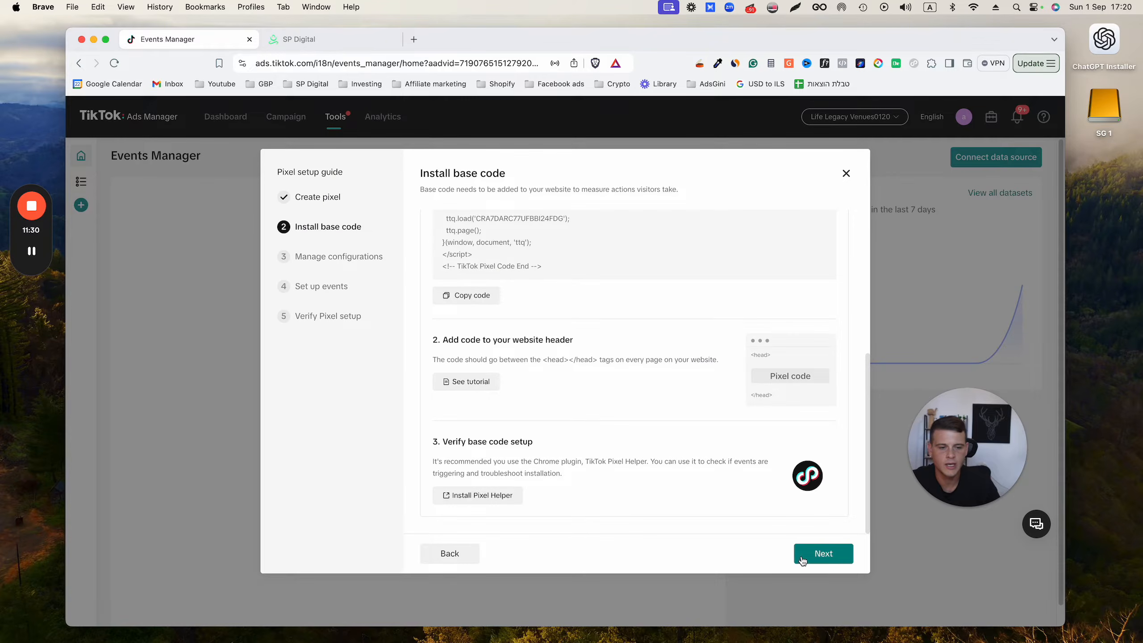
{"action": "left_click", "coordinate": [823, 553]}
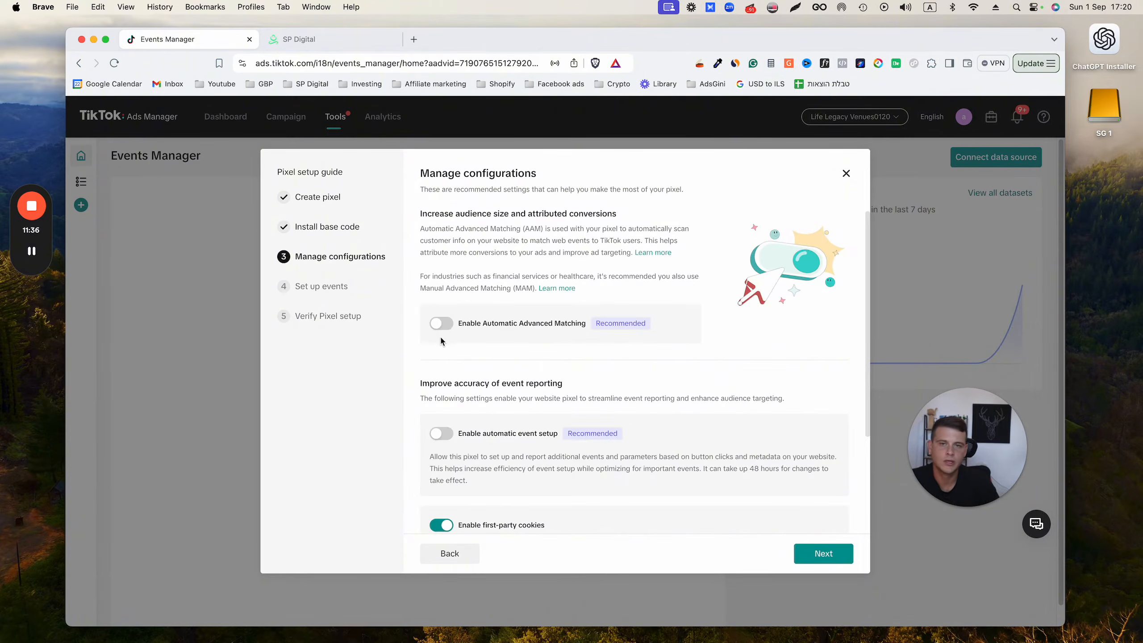
Step: Enable Automatic Advanced Matching with email and phone number plus automatic event setup, and continue to the events setup
{"action": "scroll", "coordinate": [421, 347], "scroll_direction": "down", "scroll_amount": 2}
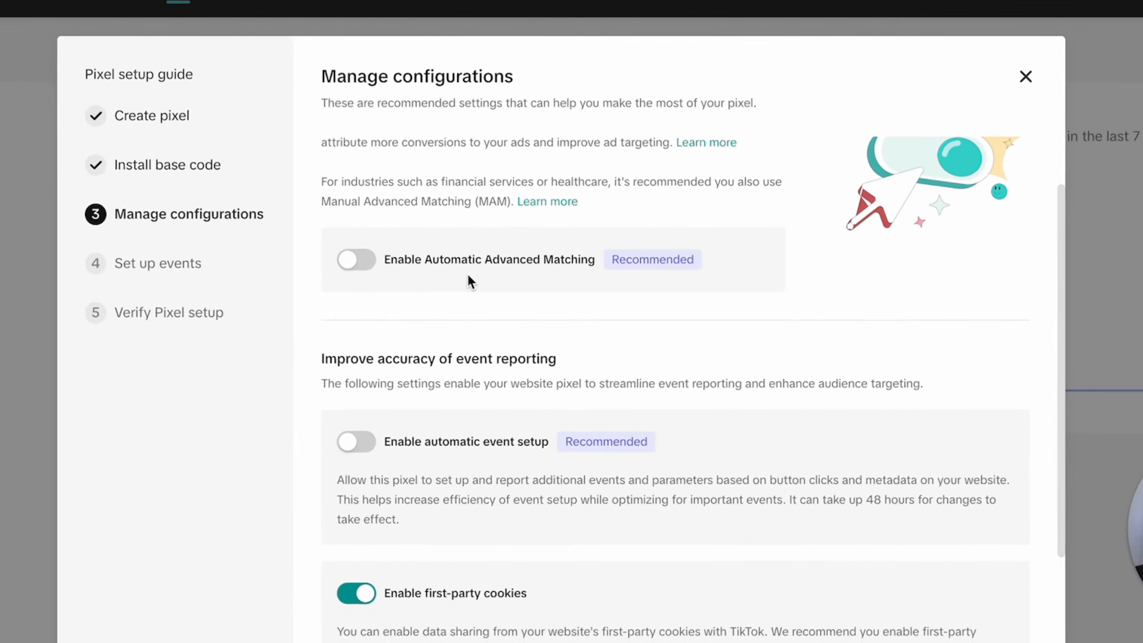
{"action": "left_click", "coordinate": [277, 237]}
{"action": "scroll", "coordinate": [234, 284], "scroll_direction": "down", "scroll_amount": 2}
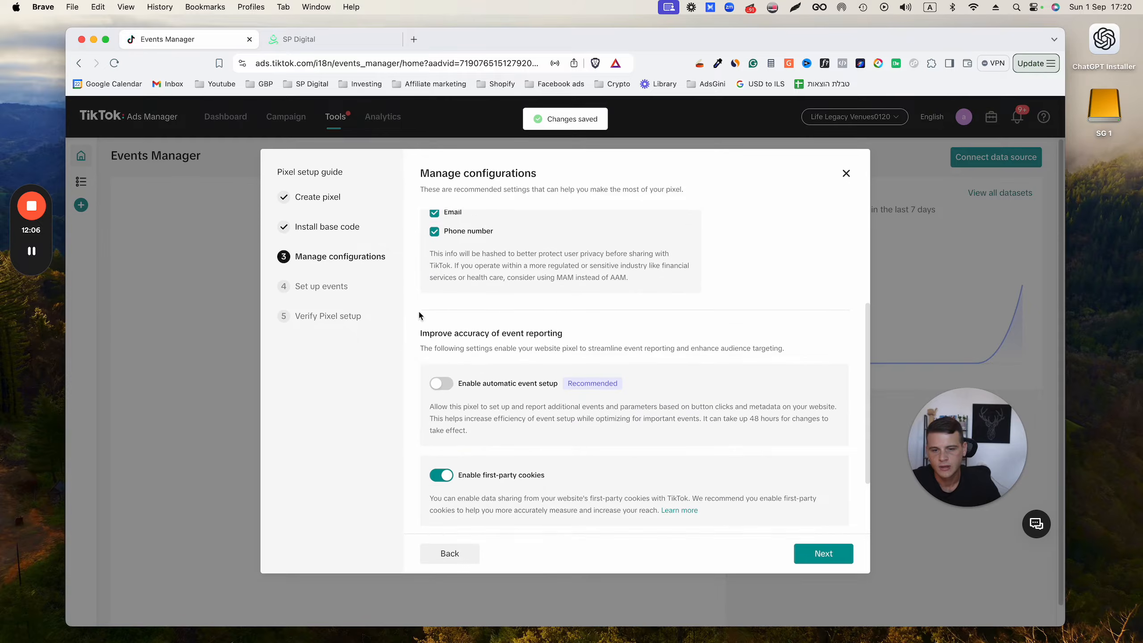
{"action": "scroll", "coordinate": [418, 335], "scroll_direction": "down", "scroll_amount": 1}
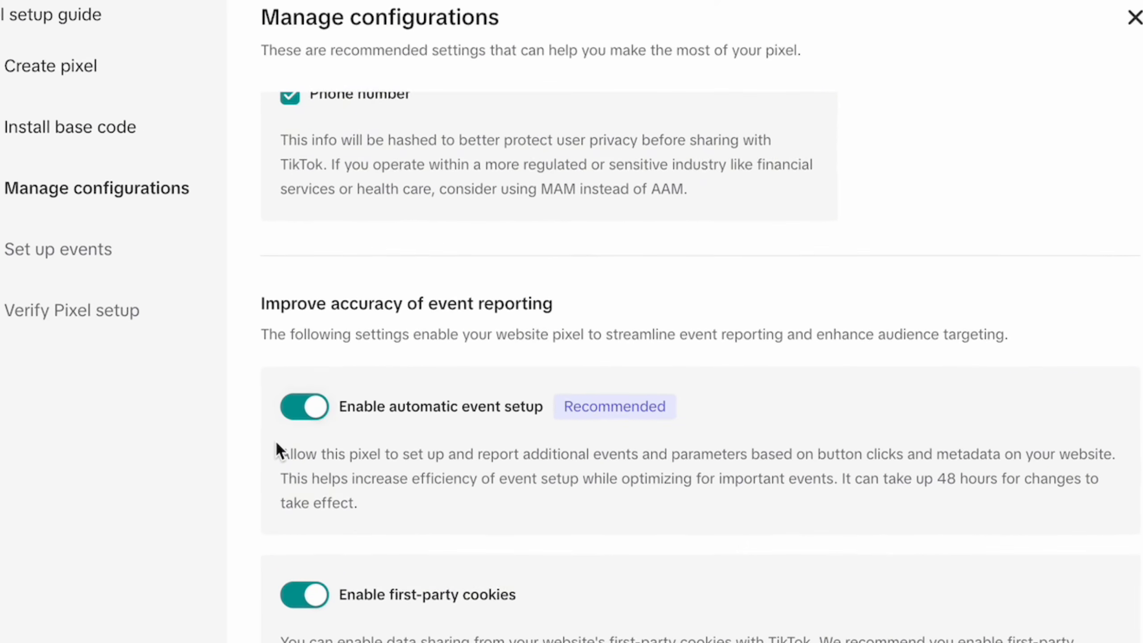
{"action": "scroll", "coordinate": [248, 443], "scroll_direction": "down", "scroll_amount": 3}
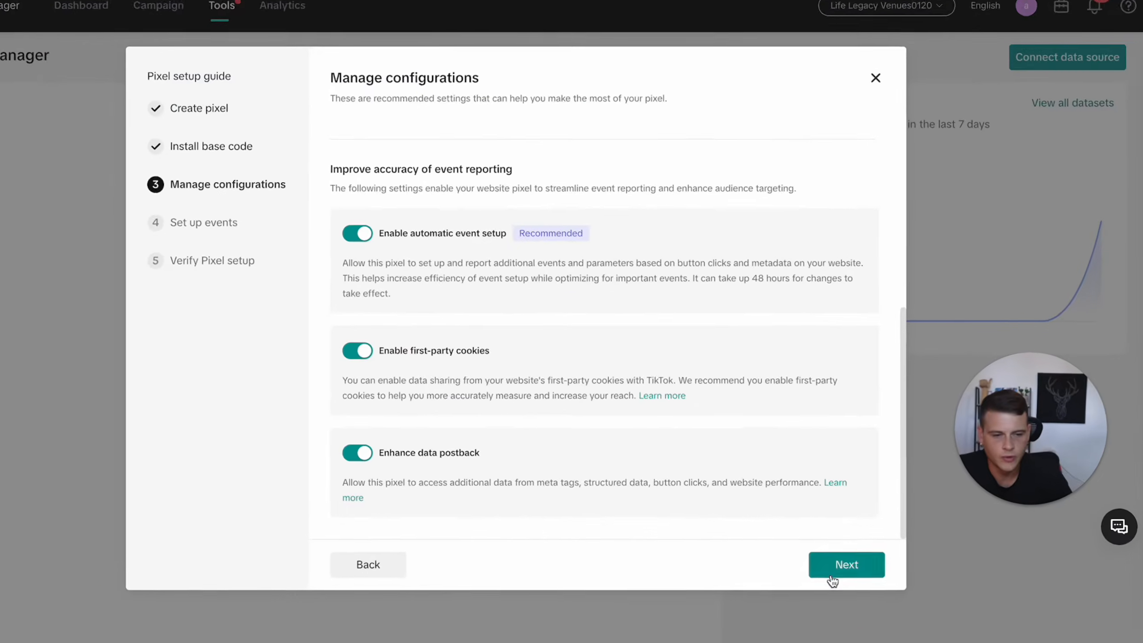
{"action": "left_click", "coordinate": [831, 578]}
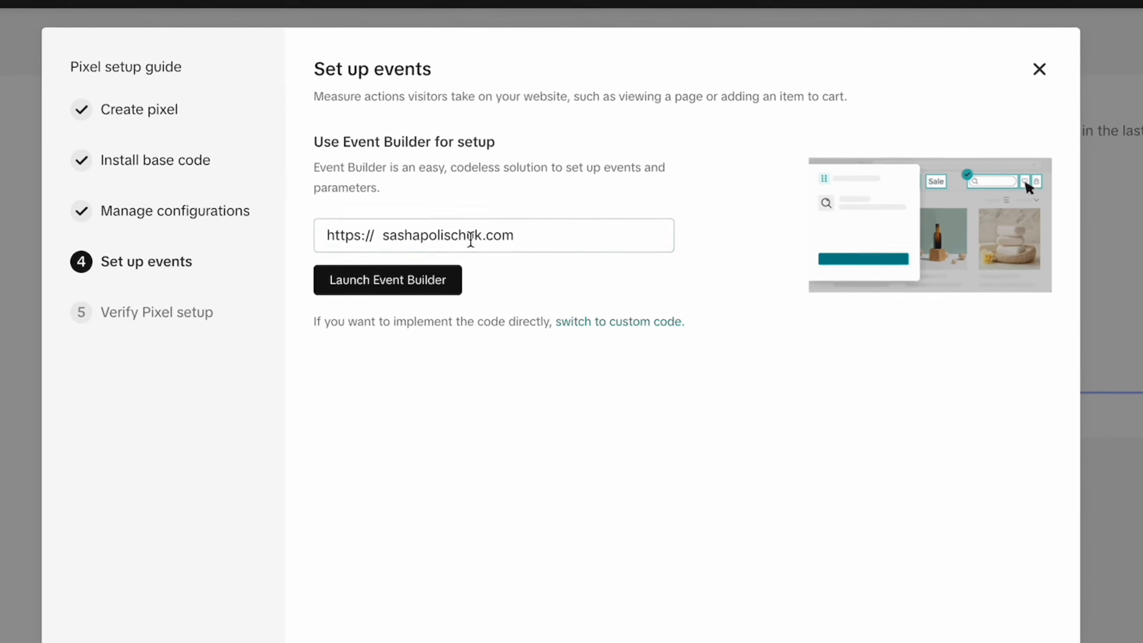
Step: Launch Event Builder for sashapolischuk.com/2step-lead-magnet-funnel and add an event that tracks the "Get A Free Copy" button
{"action": "left_click", "coordinate": [432, 244]}
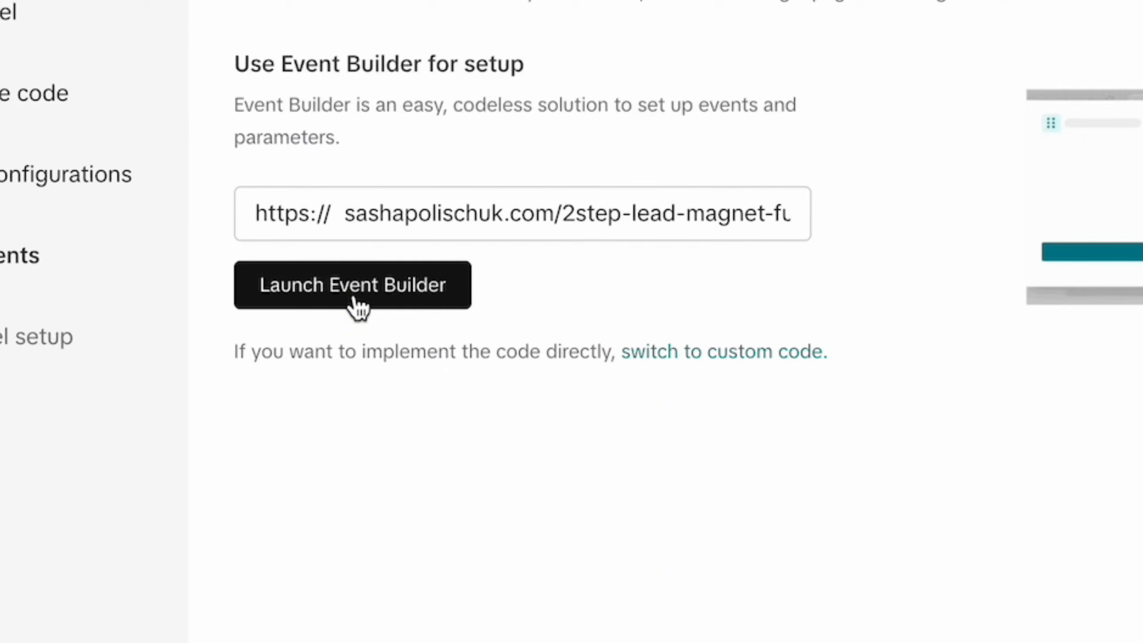
{"action": "left_click", "coordinate": [361, 290]}
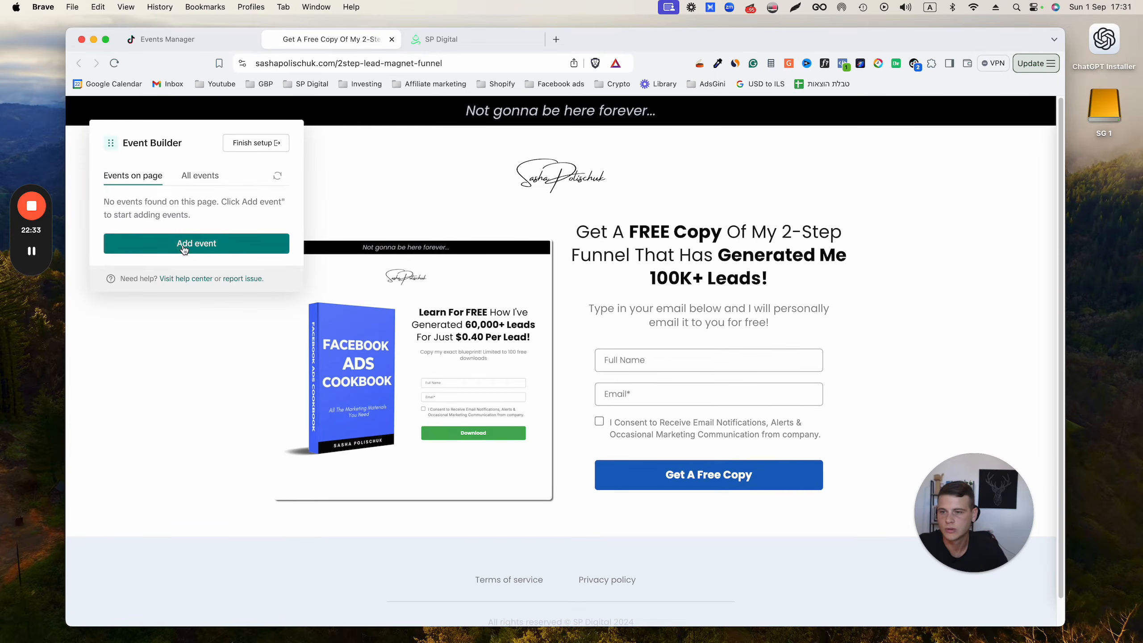
{"action": "left_click", "coordinate": [184, 249]}
{"action": "left_click", "coordinate": [110, 197]}
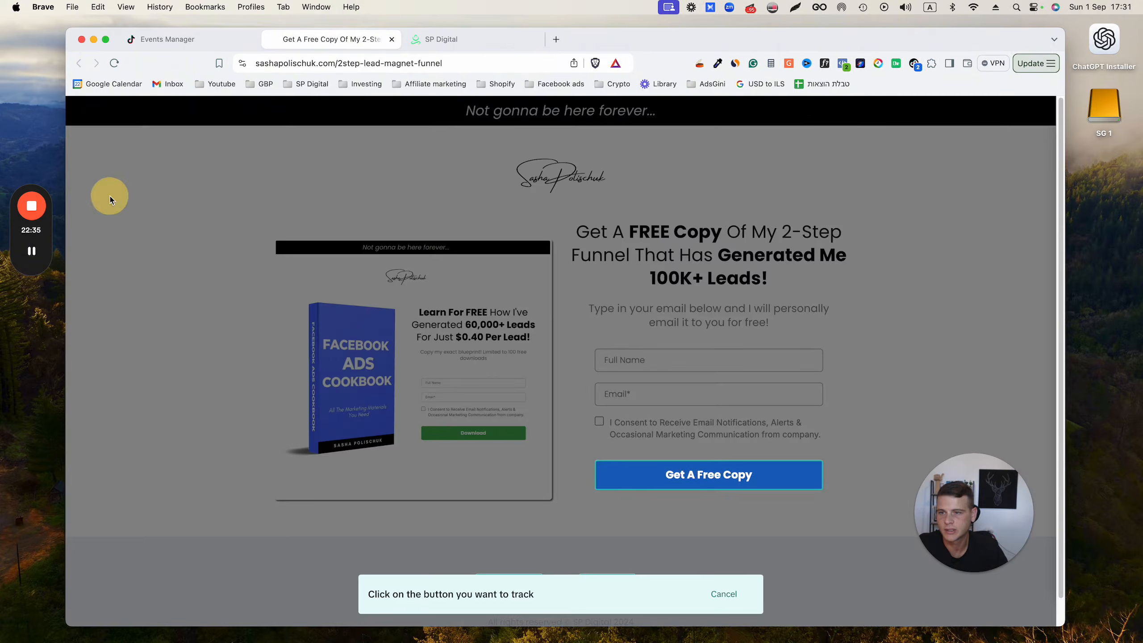
{"action": "left_click", "coordinate": [678, 481]}
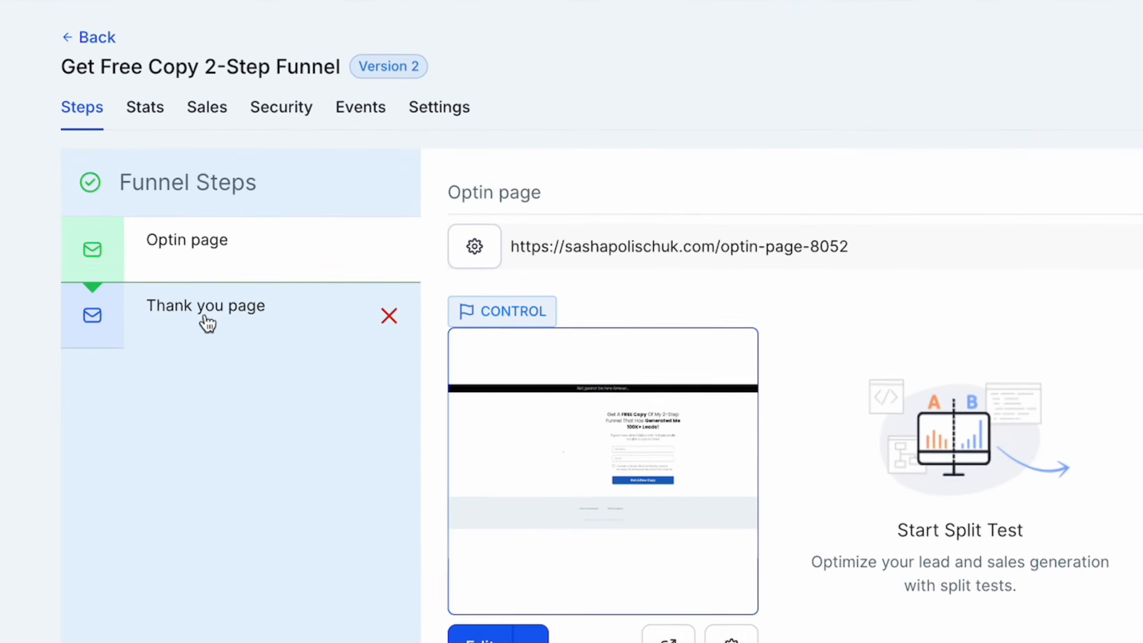
Step: In the SP Digital funnel builder, open the Thank you page step and select its page URL
{"action": "left_click", "coordinate": [333, 318]}
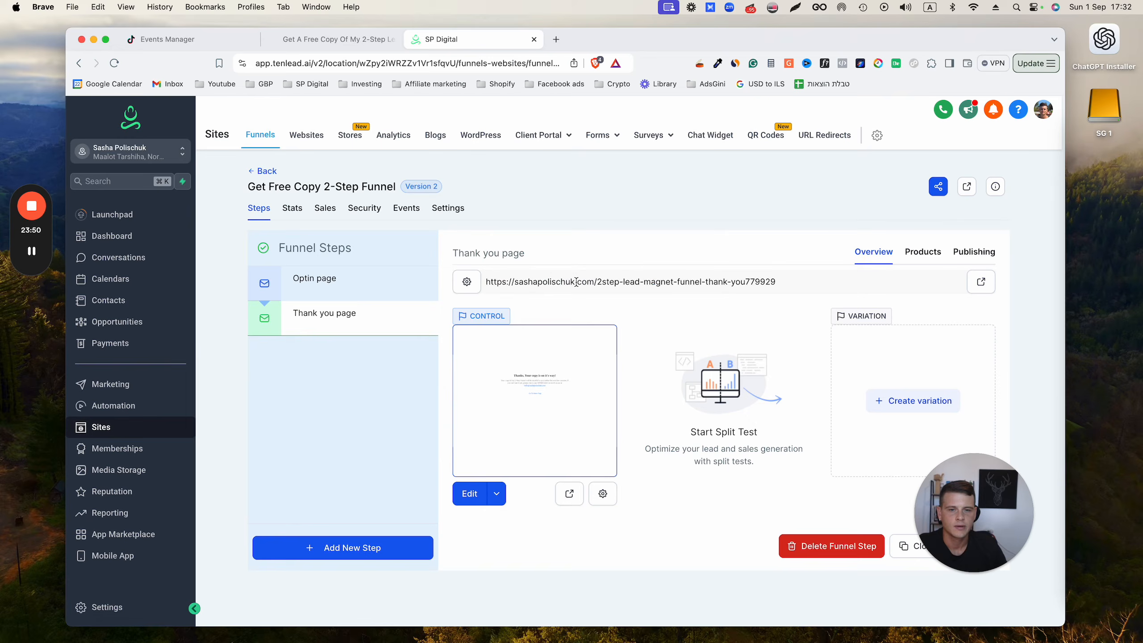
{"action": "triple_click", "coordinate": [577, 282]}
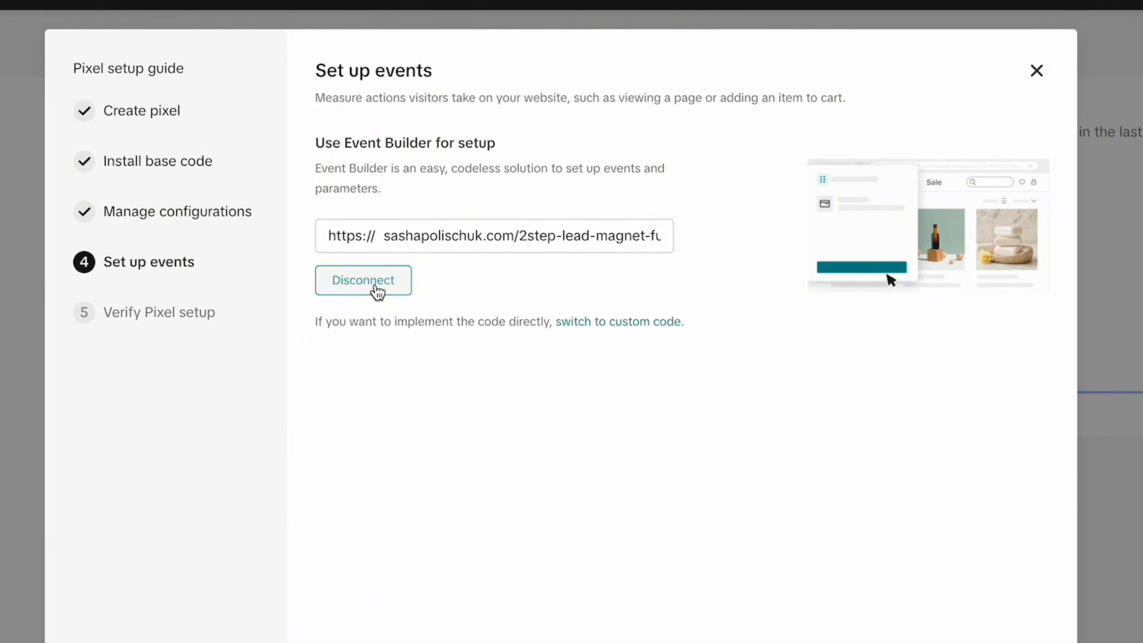
Step: Disconnect the current Event Builder session and relaunch it for the thank-you page URL sashapolischuk.com/2step-lead-magnet-funnel-thank-you779929
{"action": "left_click", "coordinate": [468, 301]}
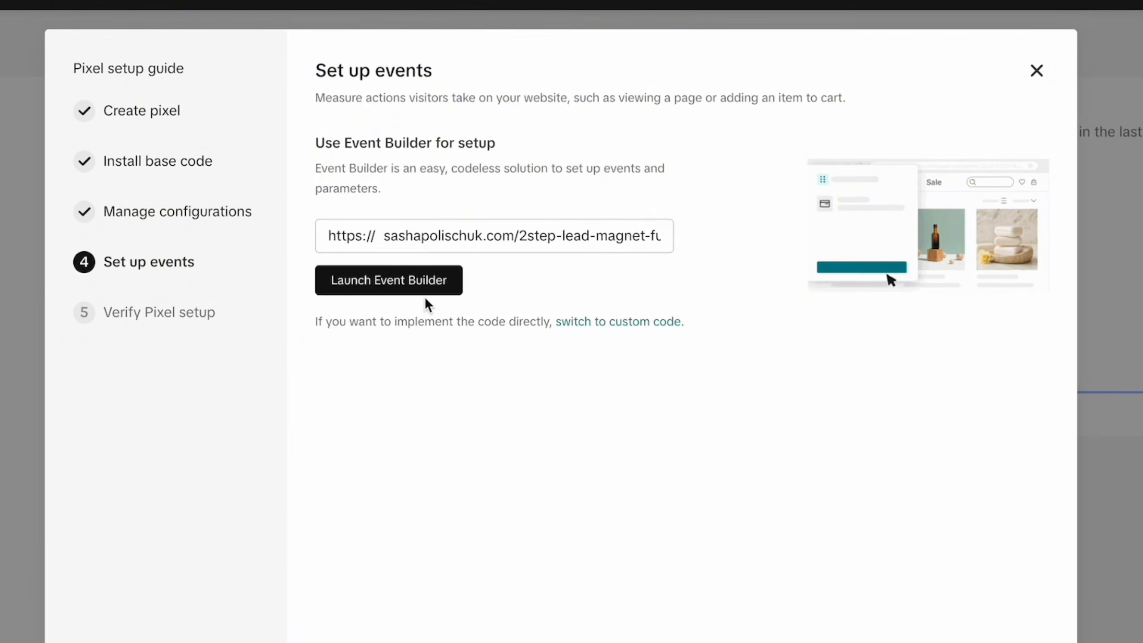
{"action": "triple_click", "coordinate": [439, 235]}
{"action": "left_click", "coordinate": [443, 398]}
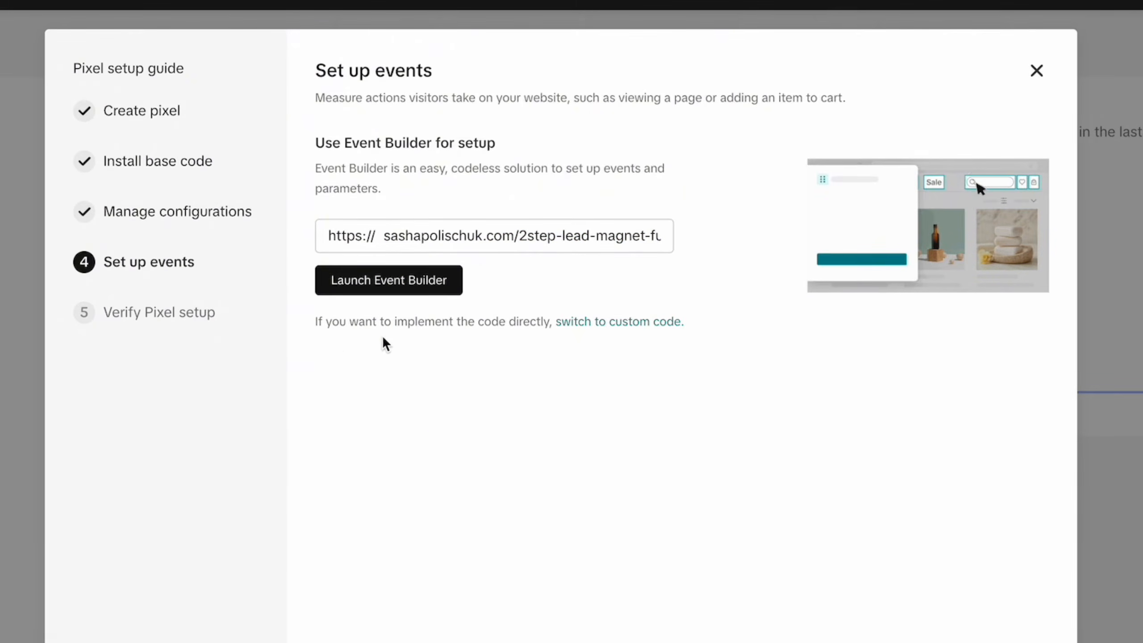
{"action": "left_click", "coordinate": [398, 281]}
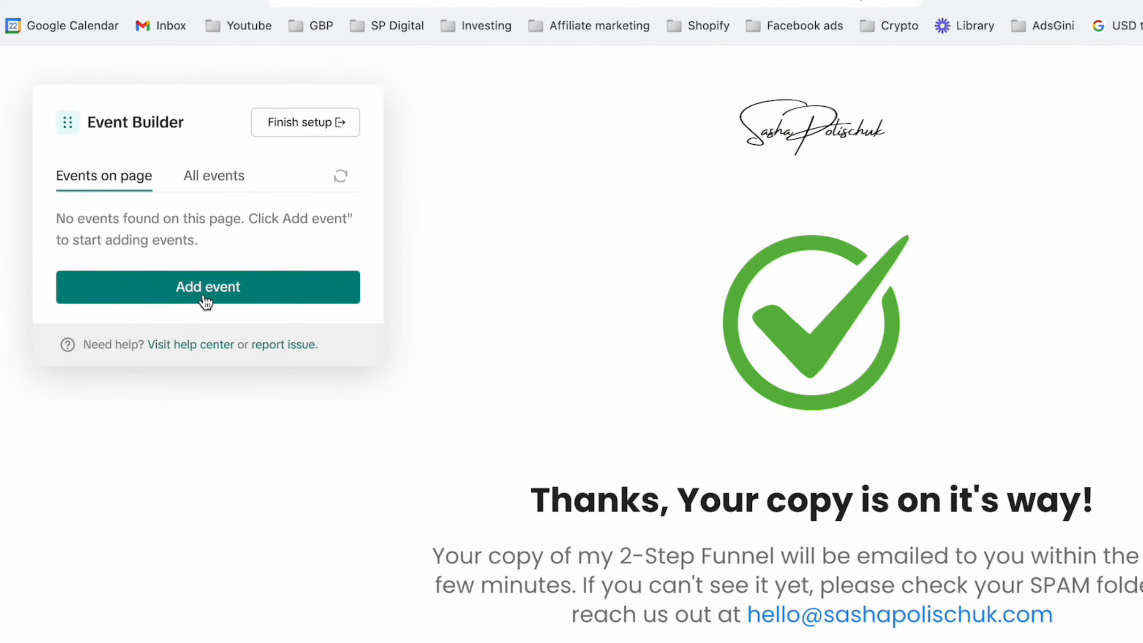
{"action": "left_click", "coordinate": [206, 301]}
{"action": "left_click", "coordinate": [64, 316]}
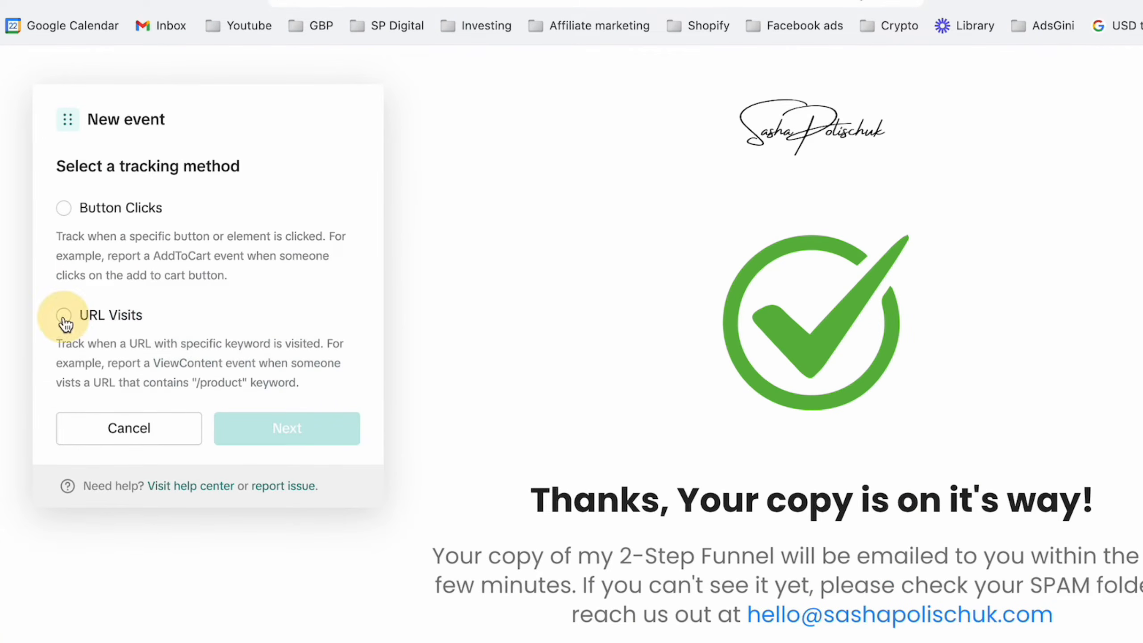
{"action": "left_click", "coordinate": [248, 428]}
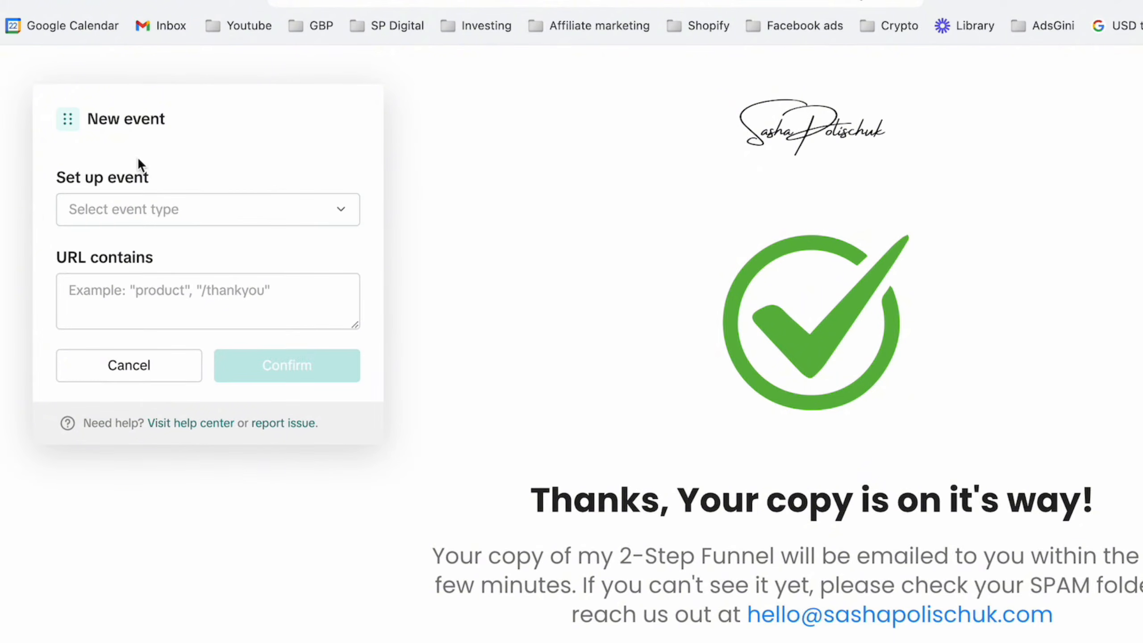
{"action": "left_click", "coordinate": [183, 224]}
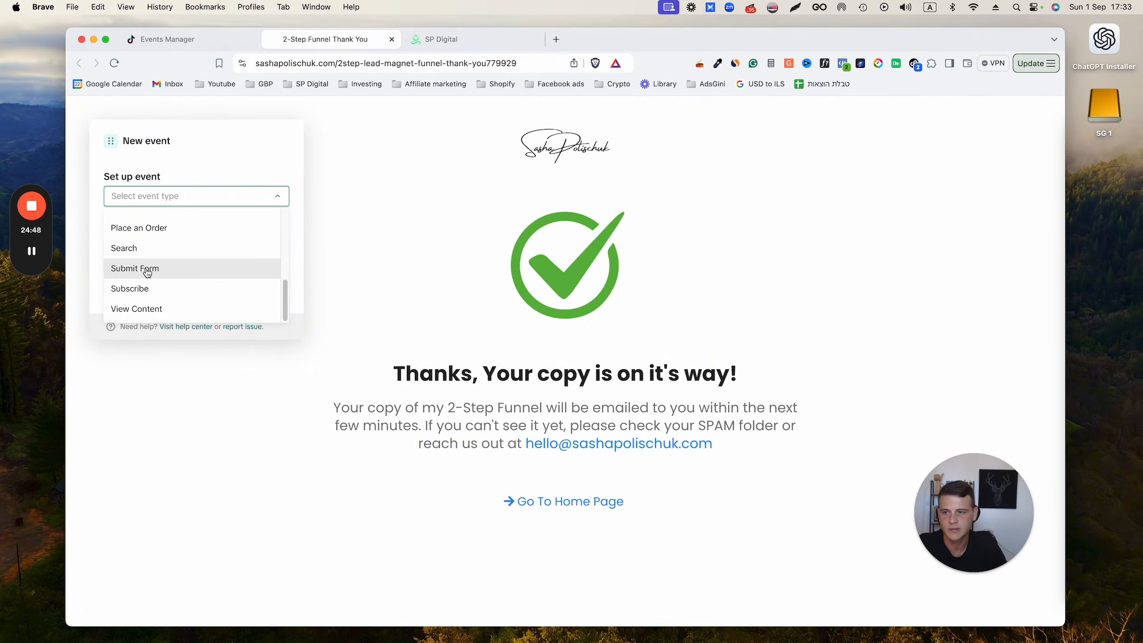
{"action": "left_click", "coordinate": [165, 273]}
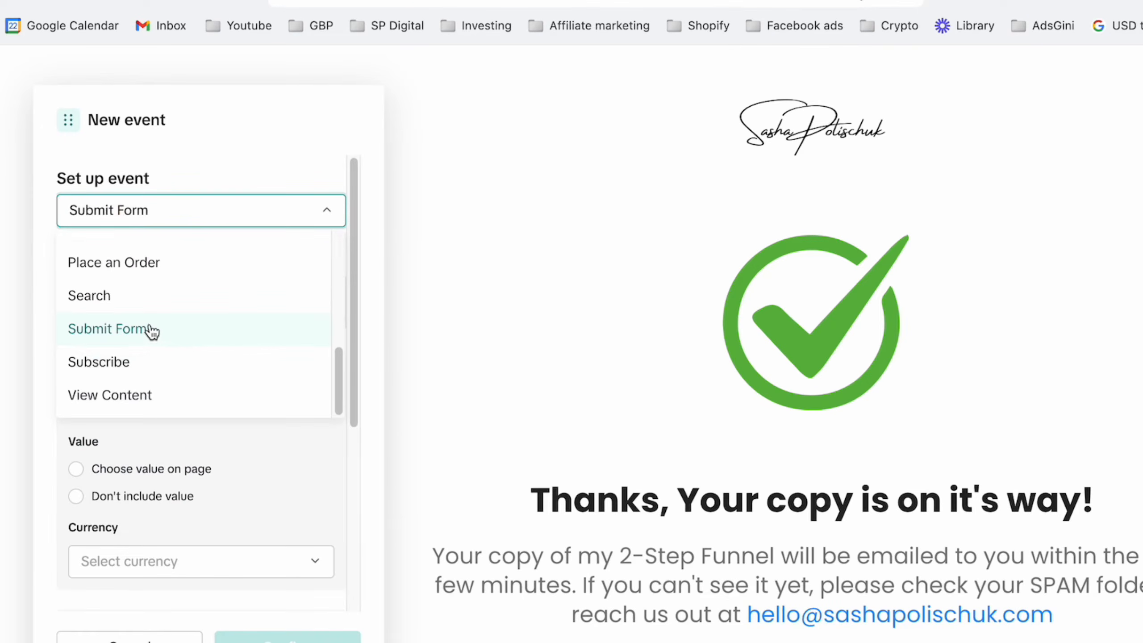
{"action": "left_click", "coordinate": [153, 331]}
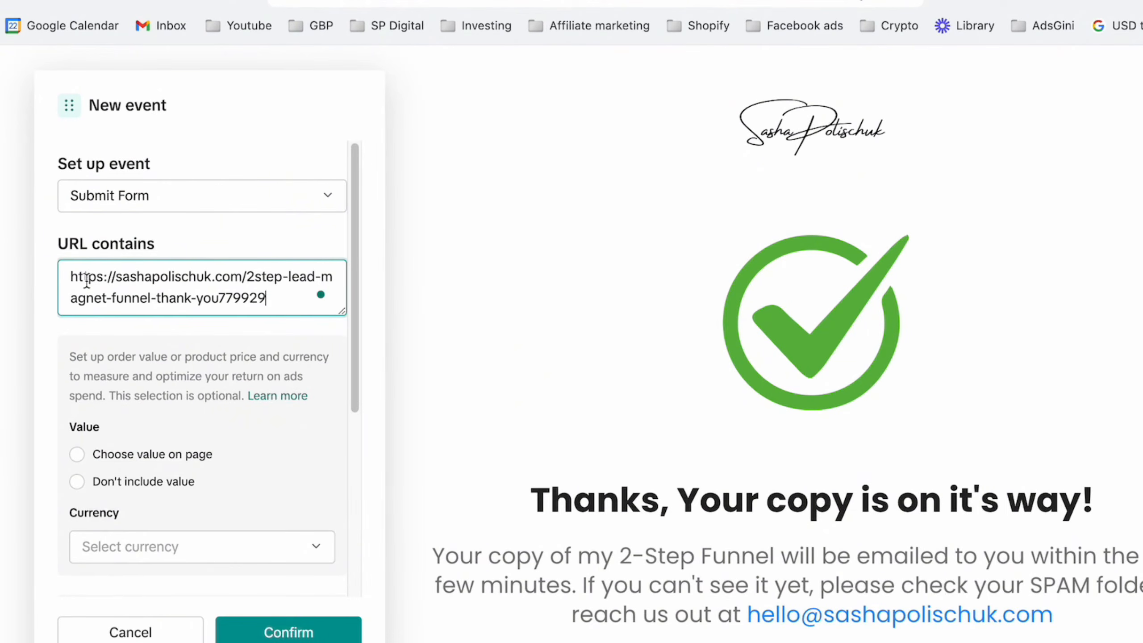
{"action": "left_click", "coordinate": [54, 287]}
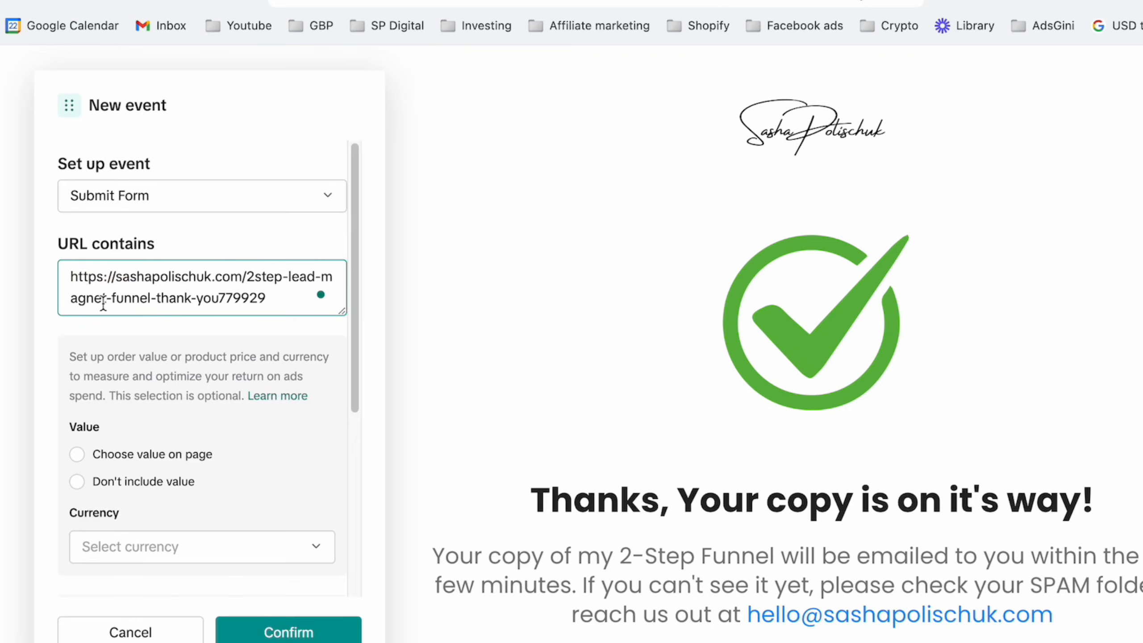
Step: Compare the Submit Form event's URL with the path in the Thank you page's details in the SP Digital funnel builder
{"action": "left_click_drag", "start_coordinate": [275, 297], "coordinate": [281, 294]}
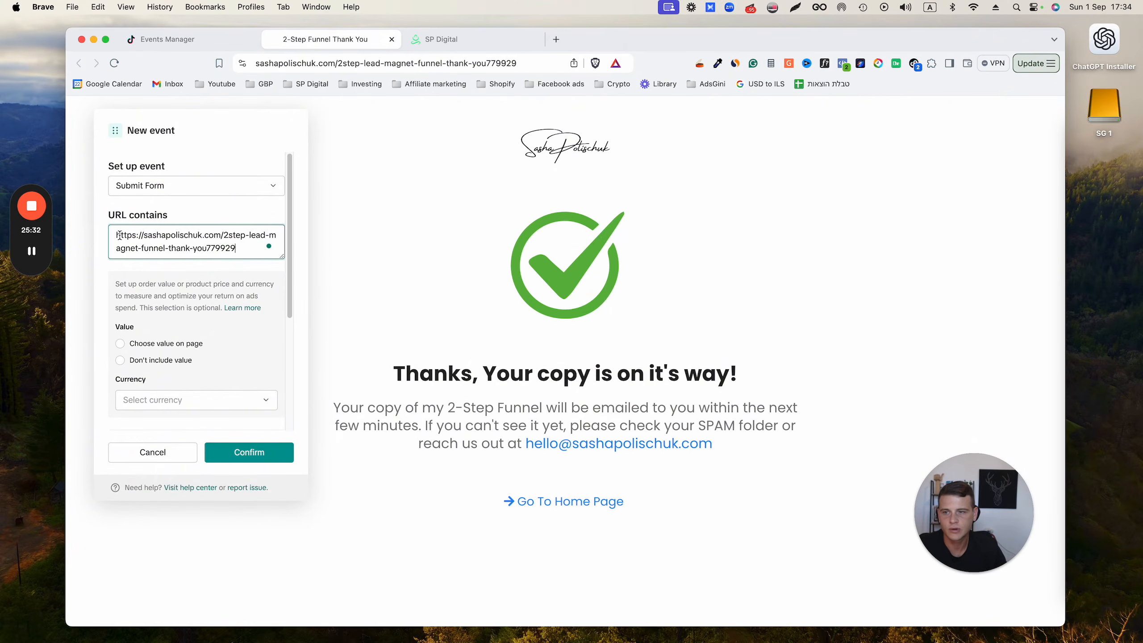
{"action": "mouse_move", "coordinate": [119, 235]}
{"action": "left_mouse_down"}
{"action": "mouse_move", "coordinate": [139, 236]}
{"action": "mouse_move", "coordinate": [120, 236]}
{"action": "left_mouse_up"}
{"action": "left_click_drag", "start_coordinate": [234, 248], "coordinate": [242, 256]}
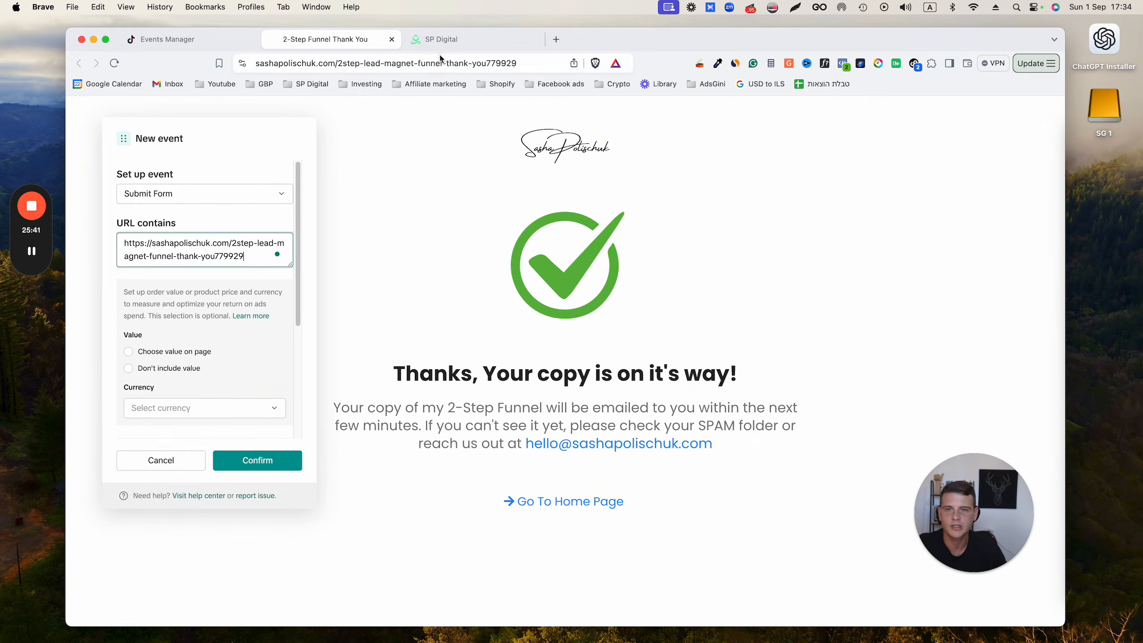
{"action": "left_click", "coordinate": [451, 43]}
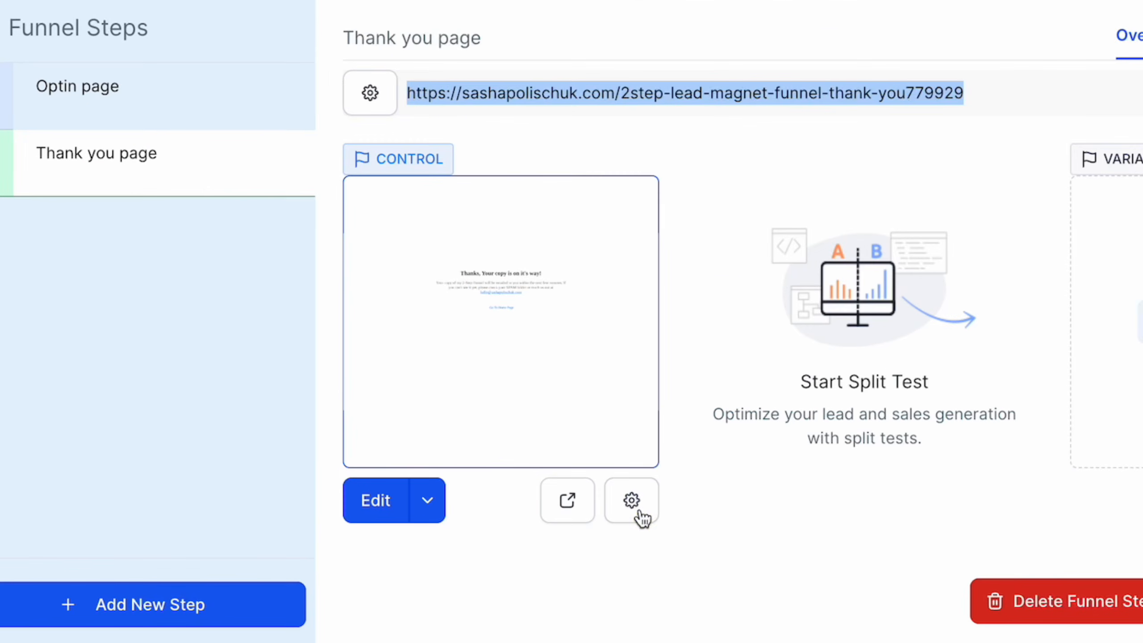
{"action": "left_click", "coordinate": [639, 516]}
{"action": "left_click", "coordinate": [446, 360]}
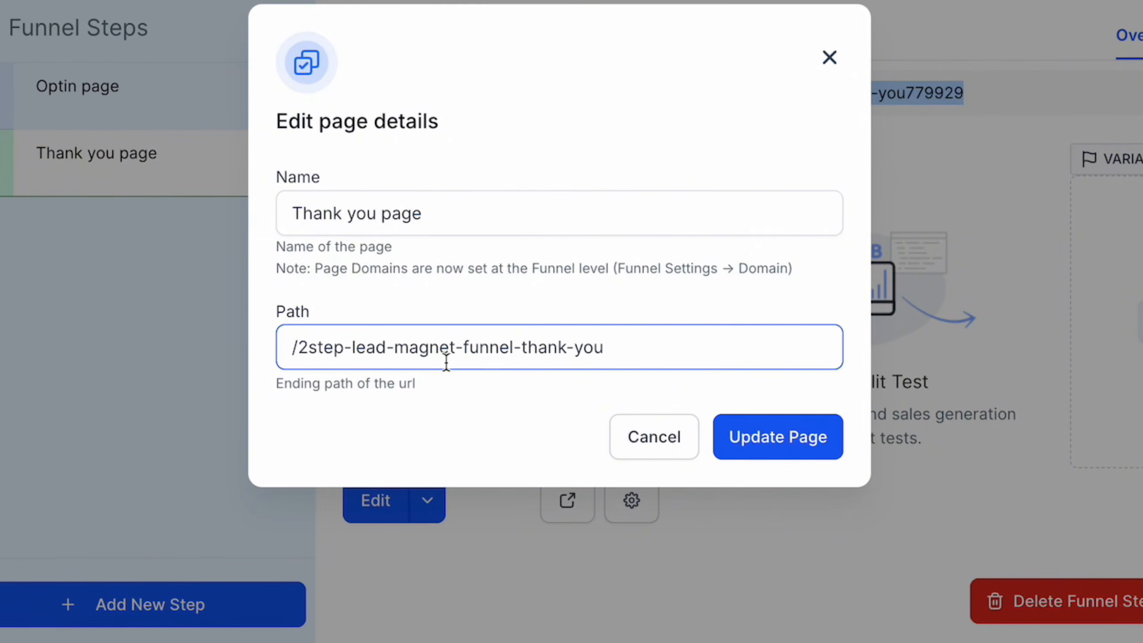
{"action": "left_click", "coordinate": [618, 344]}
{"action": "left_click_drag", "start_coordinate": [617, 344], "coordinate": [288, 347]}
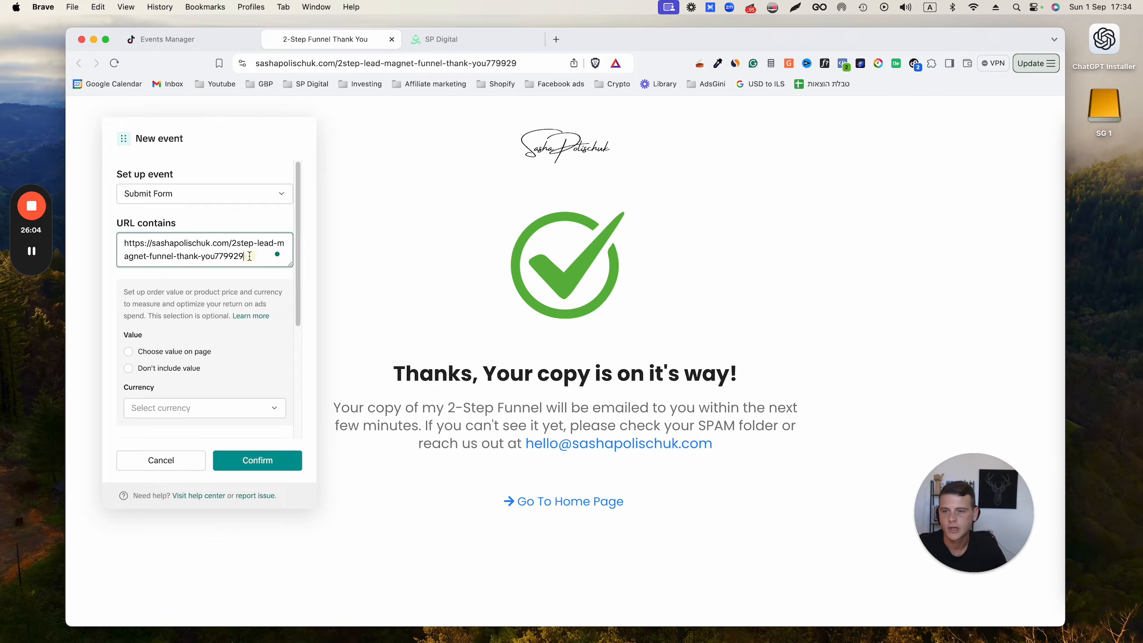
{"action": "double_click", "coordinate": [238, 247]}
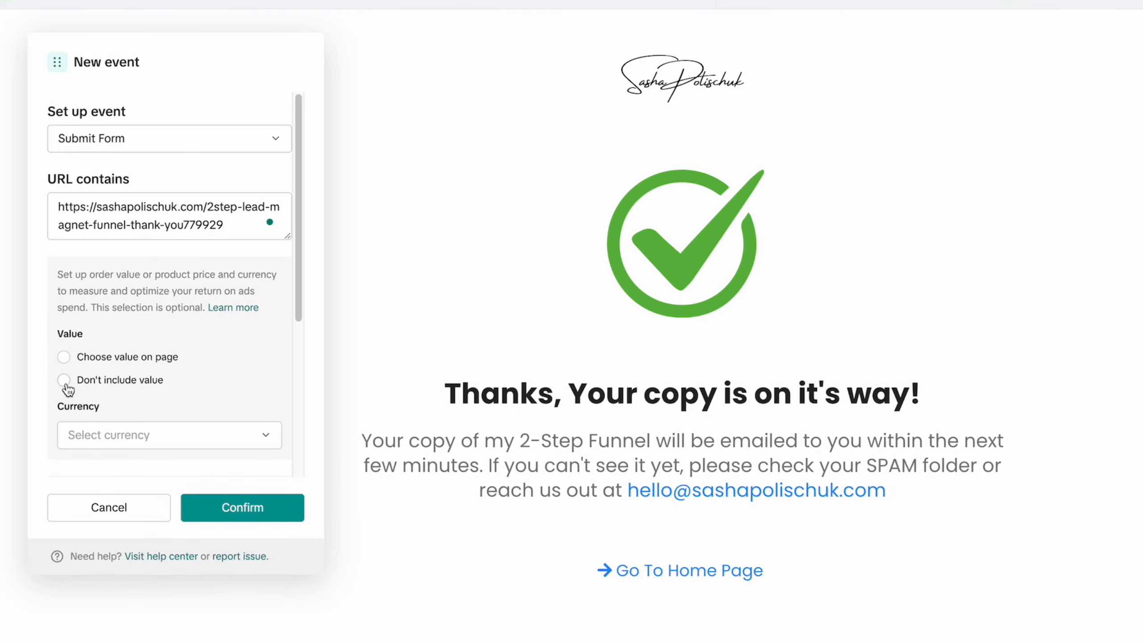
Step: Save the Submit Form event without including a value, and finish the Event Builder setup to proceed to pixel verification
{"action": "left_click", "coordinate": [118, 364]}
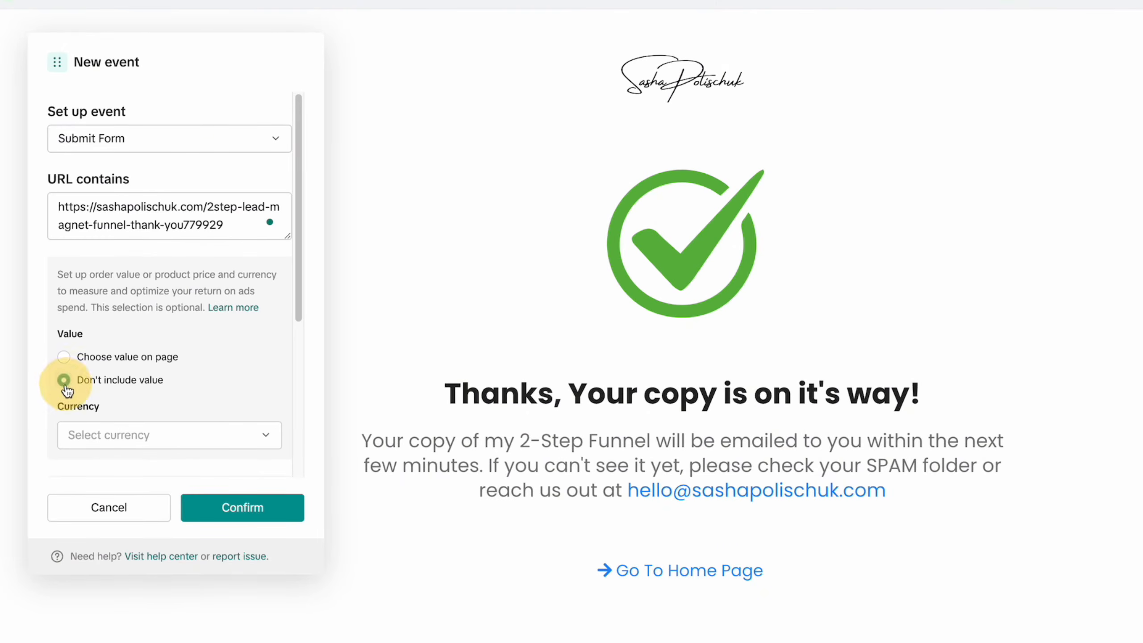
{"action": "left_click", "coordinate": [231, 517]}
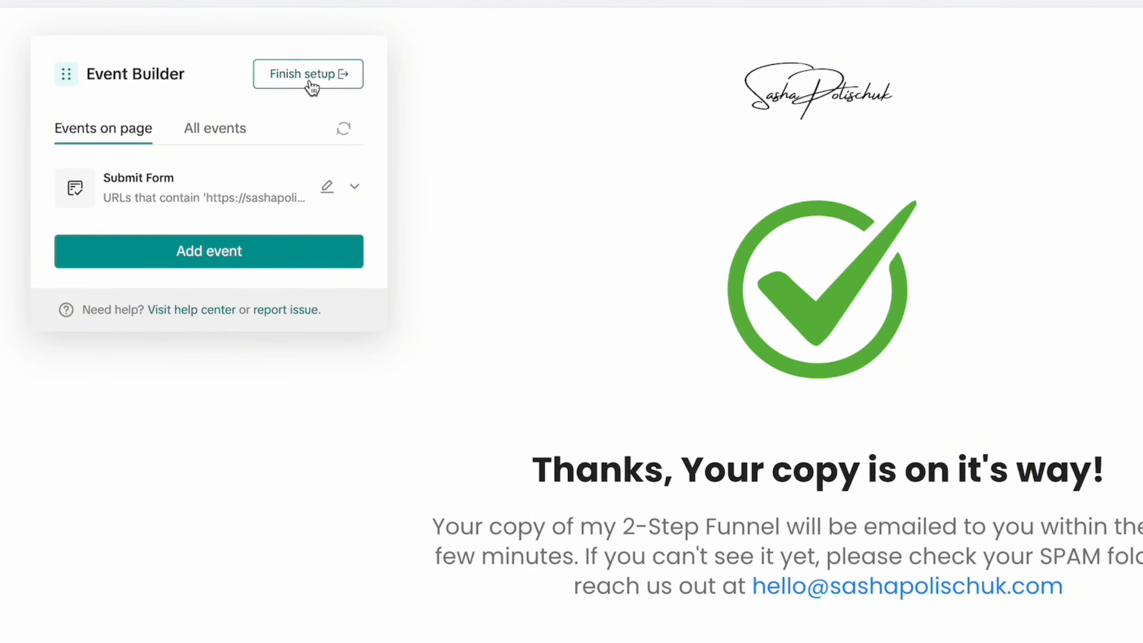
{"action": "left_click", "coordinate": [309, 82]}
{"action": "left_click", "coordinate": [707, 428]}
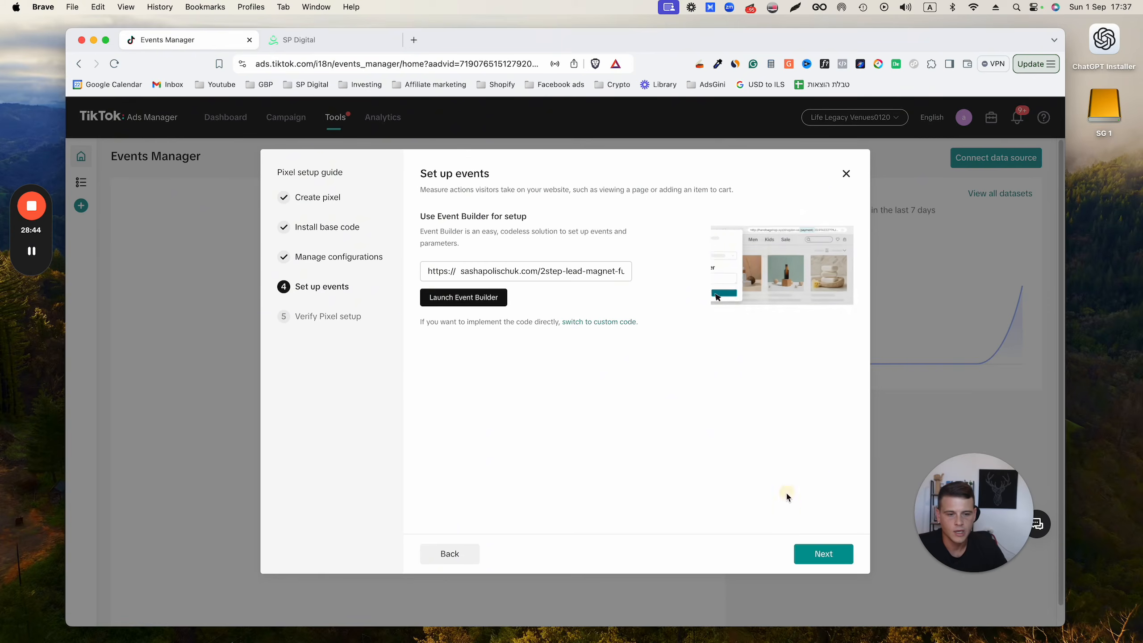
{"action": "left_click", "coordinate": [834, 557]}
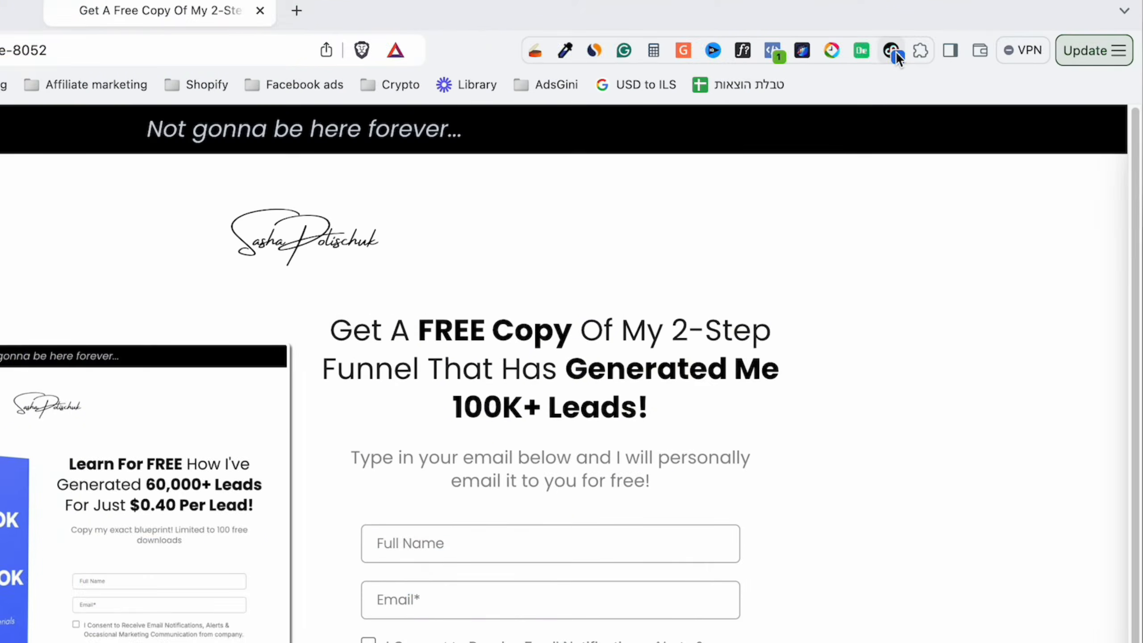
Step: Submit the opt-in form with a test full name, email and marketing consent, inspecting the pixel events before and after in TikTok Pixel Helper
{"action": "left_click", "coordinate": [915, 64]}
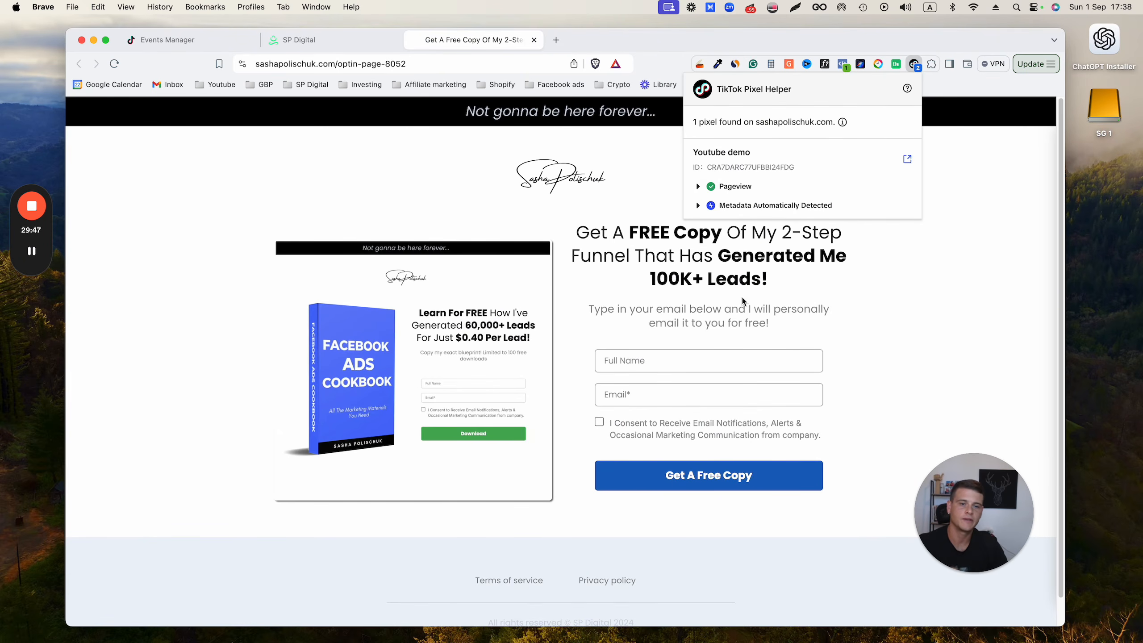
{"action": "left_click", "coordinate": [716, 359]}
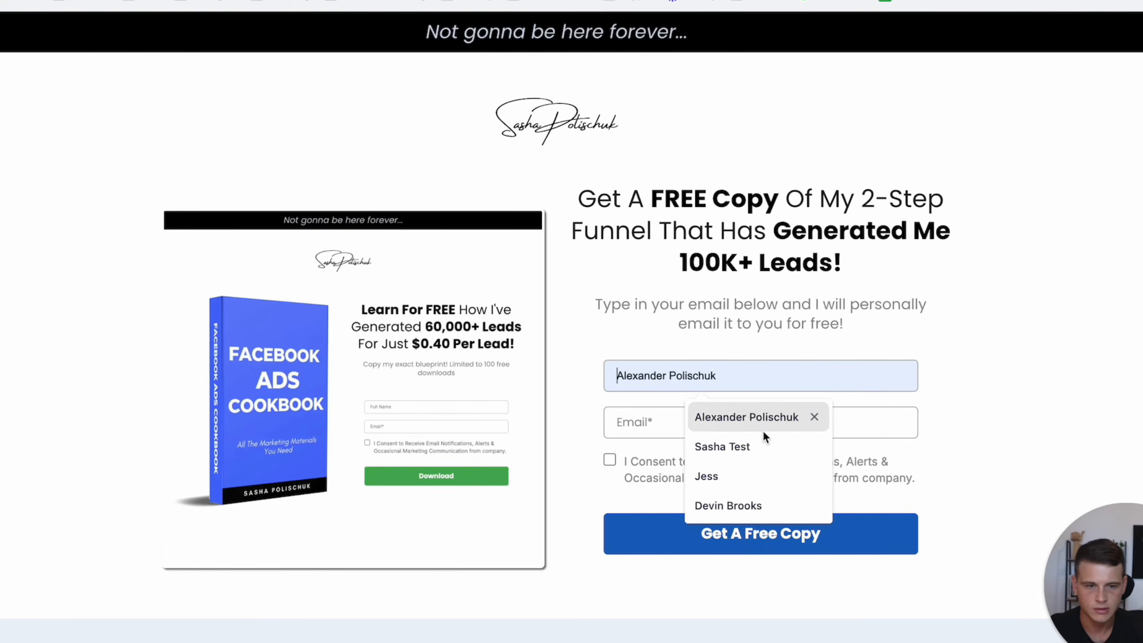
{"action": "left_click", "coordinate": [706, 409]}
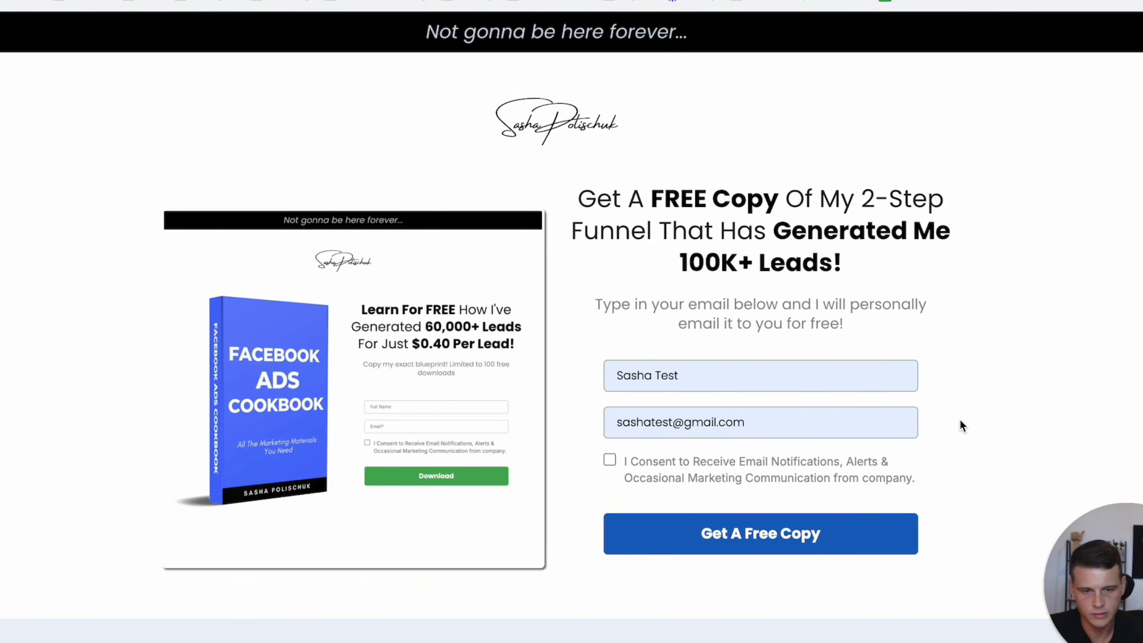
{"action": "left_click", "coordinate": [609, 460]}
{"action": "left_click", "coordinate": [739, 542]}
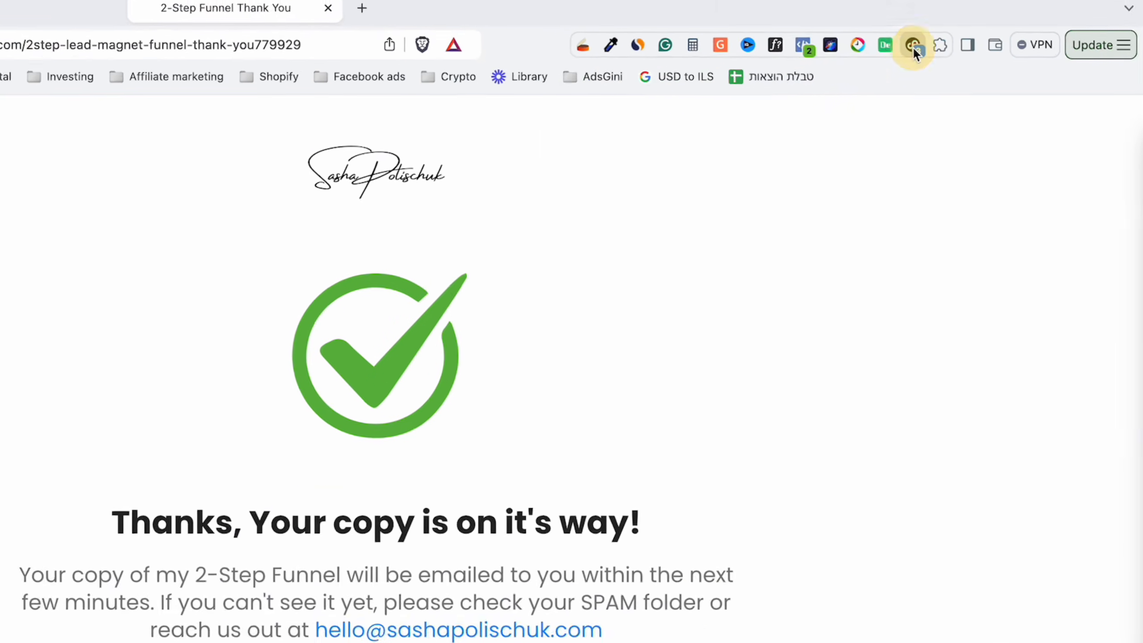
{"action": "left_click", "coordinate": [913, 47]}
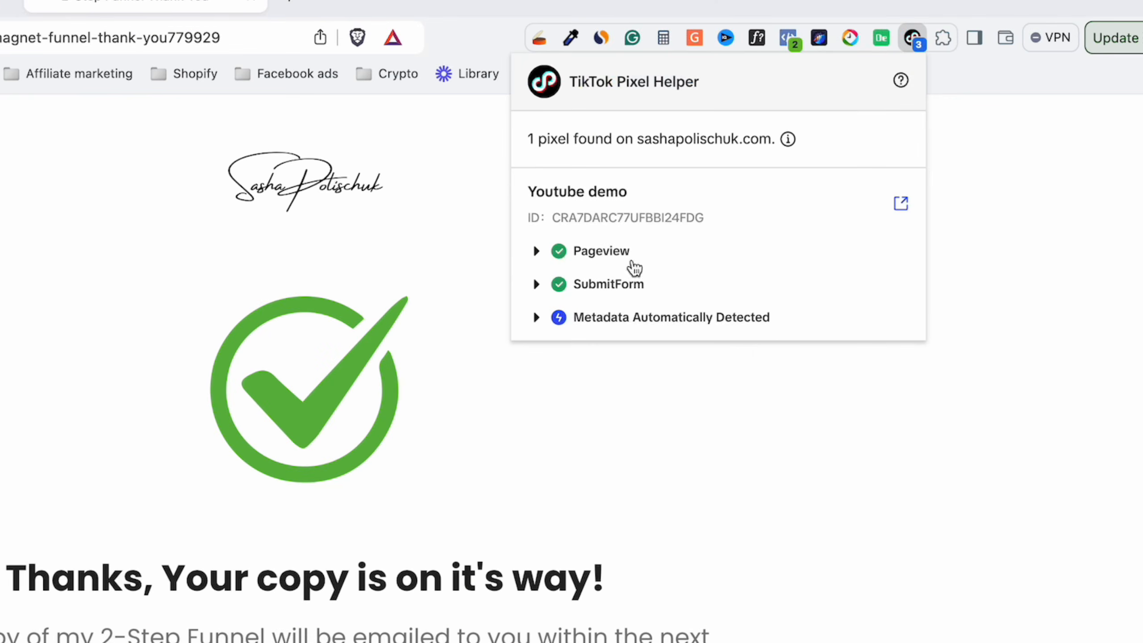